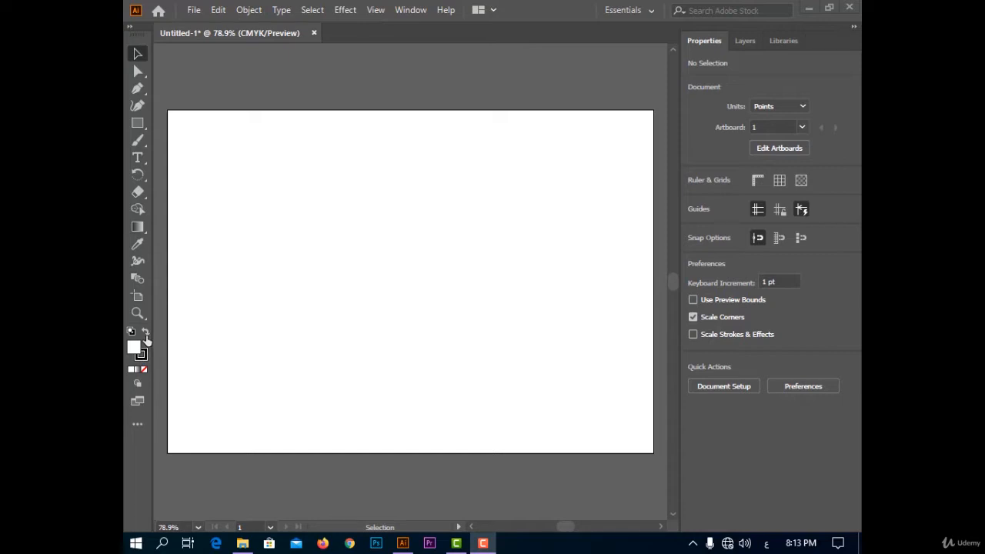
- Swap the fill and stroke colors, swap them back, and view the stroke's color settings
{"action": "left_click", "coordinate": [145, 334]}
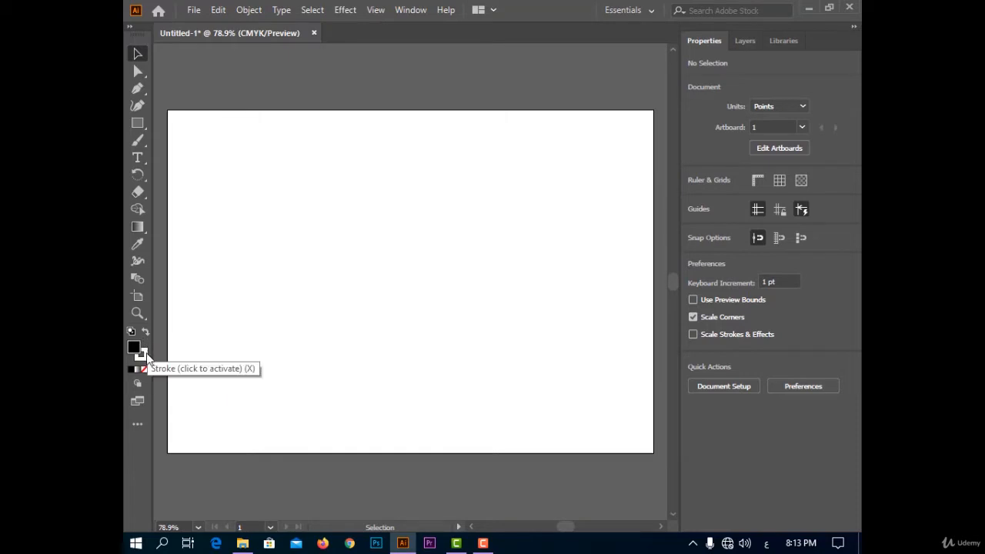
{"action": "left_click", "coordinate": [145, 332]}
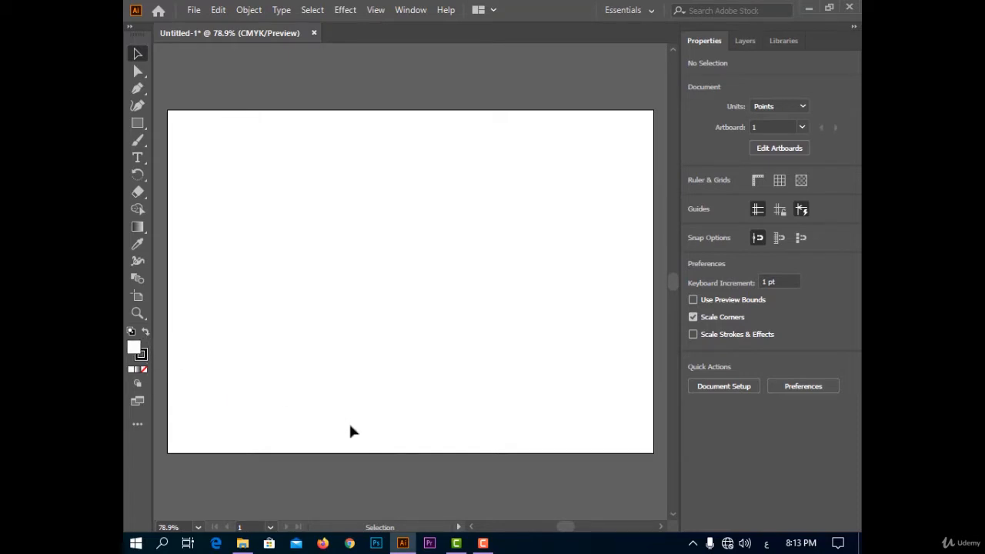
{"action": "left_click", "coordinate": [141, 356]}
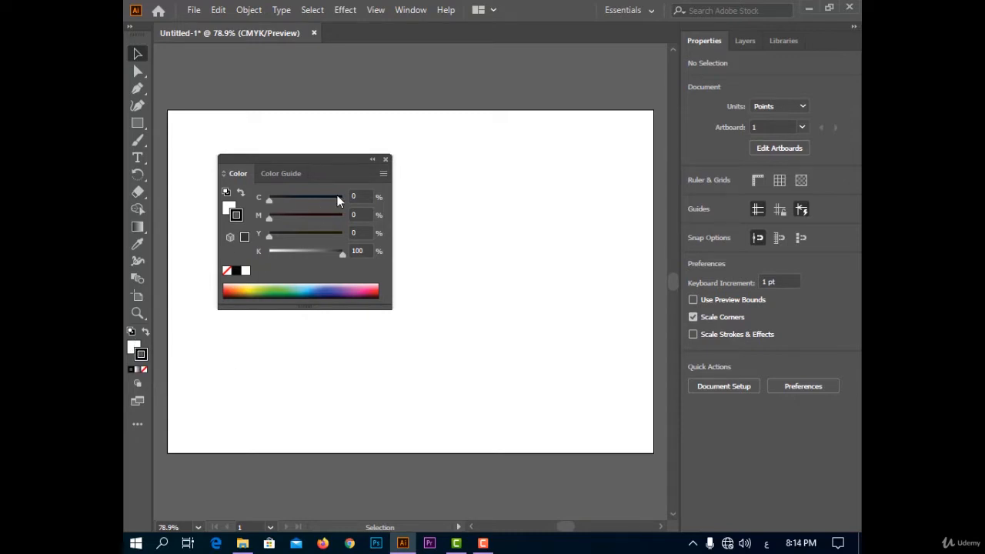
{"action": "left_click", "coordinate": [387, 159]}
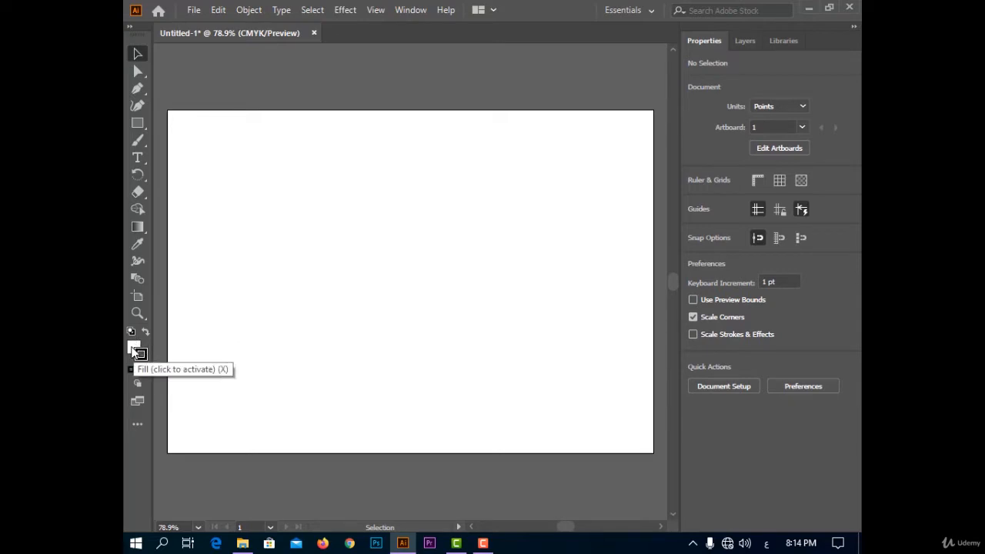
- Set the fill color to red with 100% magenta and 100% yellow
{"action": "double_click", "coordinate": [134, 348]}
{"action": "left_click_drag", "start_coordinate": [640, 186], "coordinate": [662, 178]}
{"action": "left_click", "coordinate": [820, 182]}
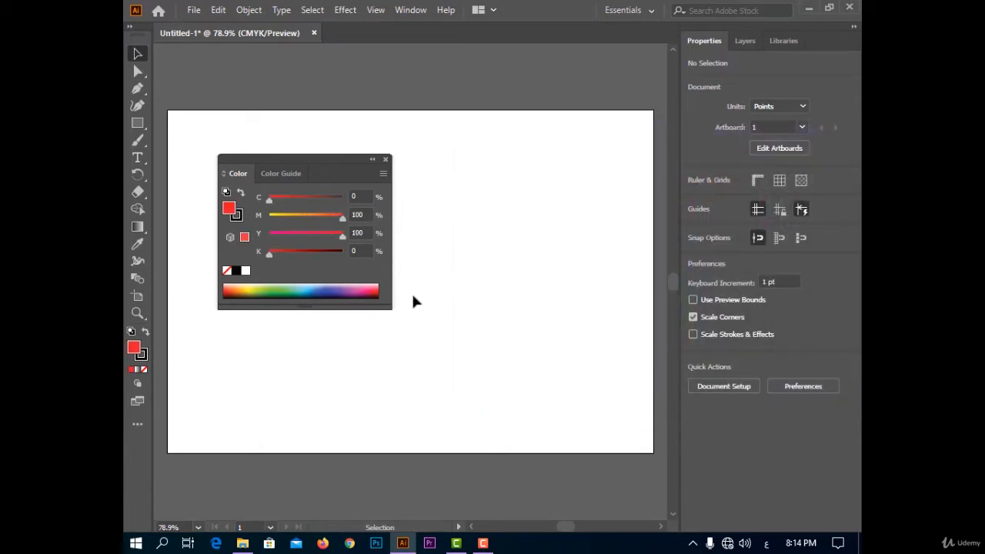
{"action": "left_click", "coordinate": [385, 159]}
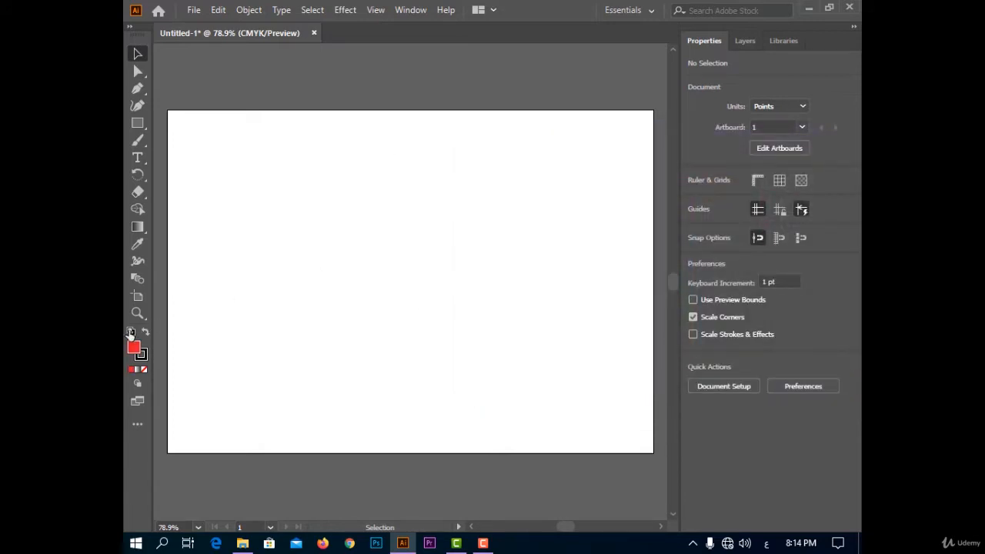
- Reset the fill and stroke to the default white and black, leaving the fill active
{"action": "left_click", "coordinate": [131, 331]}
{"action": "left_click", "coordinate": [144, 358]}
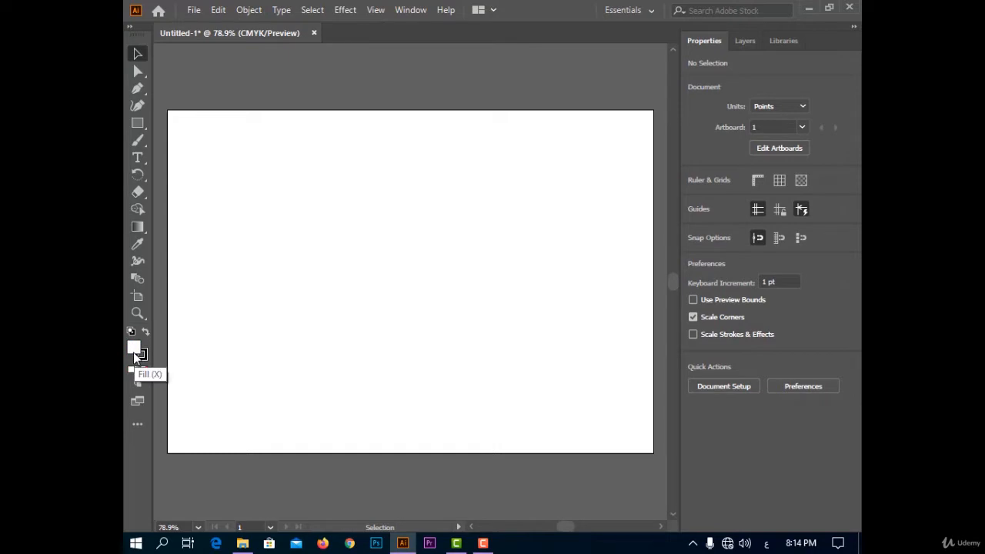
{"action": "left_click", "coordinate": [134, 353]}
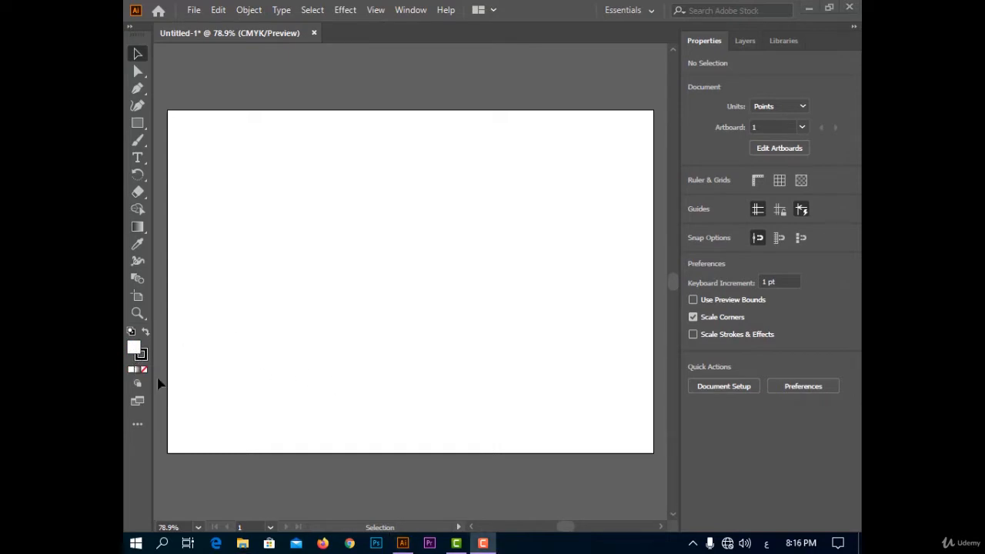
- Apply a solid fill color and pick a crimson red for it from the color spectrum
{"action": "left_click", "coordinate": [131, 371]}
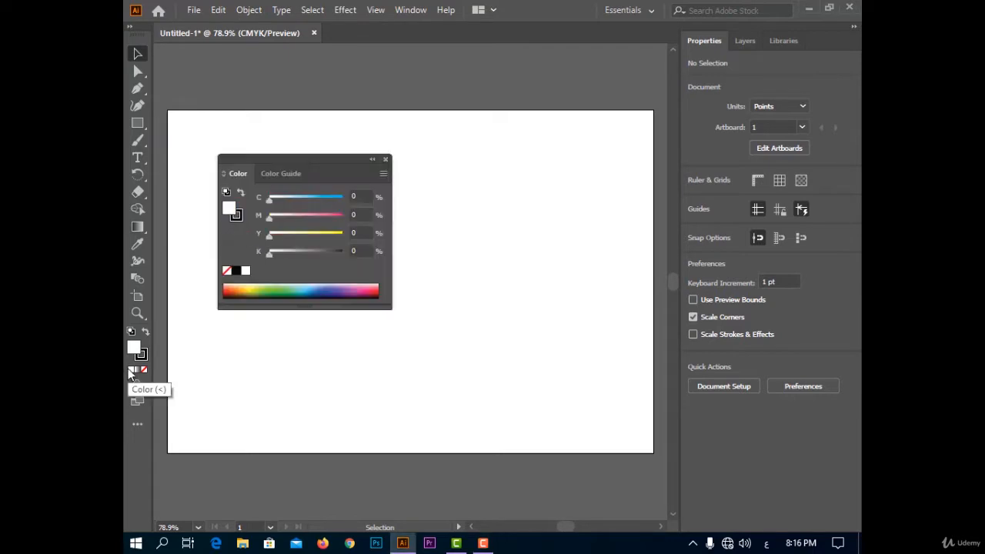
{"action": "left_click", "coordinate": [283, 291]}
{"action": "left_click", "coordinate": [303, 292]}
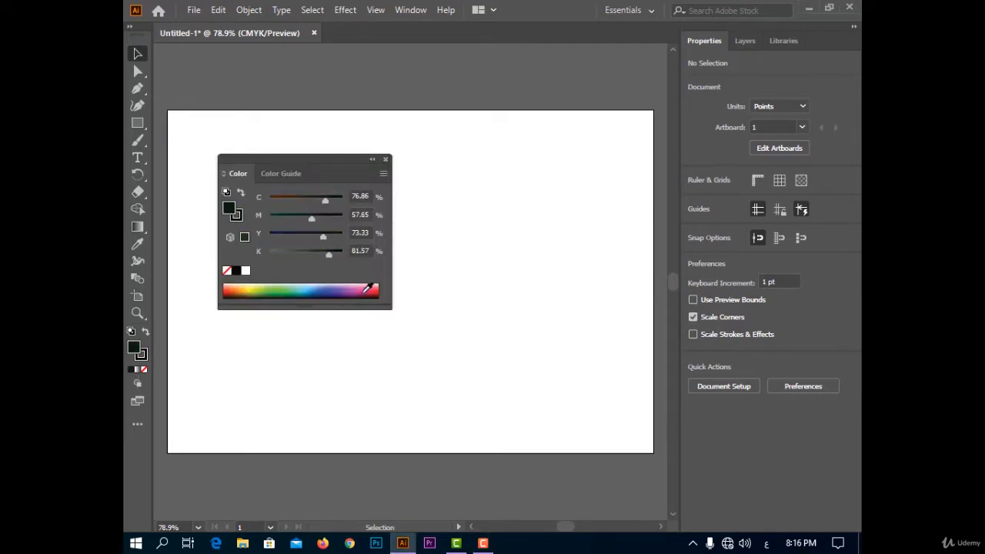
{"action": "left_click", "coordinate": [375, 289]}
{"action": "left_click", "coordinate": [387, 159]}
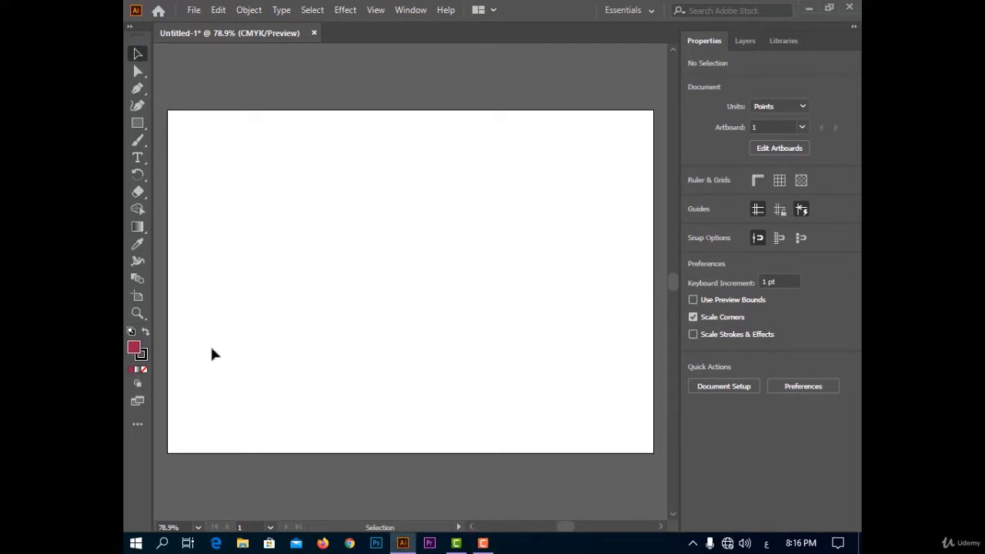
- Switch the fill to a gradient, close the gradient settings, and set the fill to none
{"action": "left_click", "coordinate": [137, 370]}
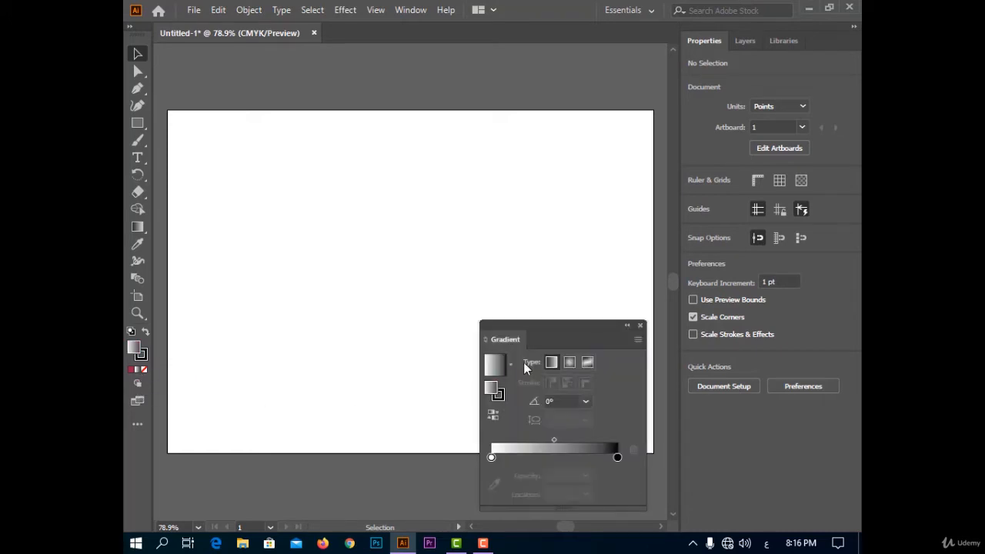
{"action": "left_click_drag", "start_coordinate": [560, 324], "coordinate": [547, 200]}
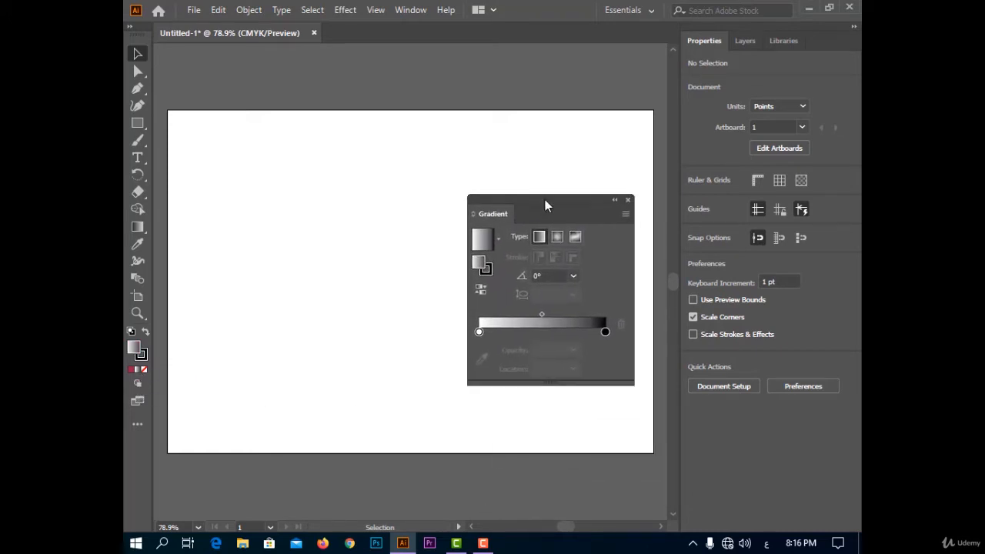
{"action": "left_click", "coordinate": [628, 200]}
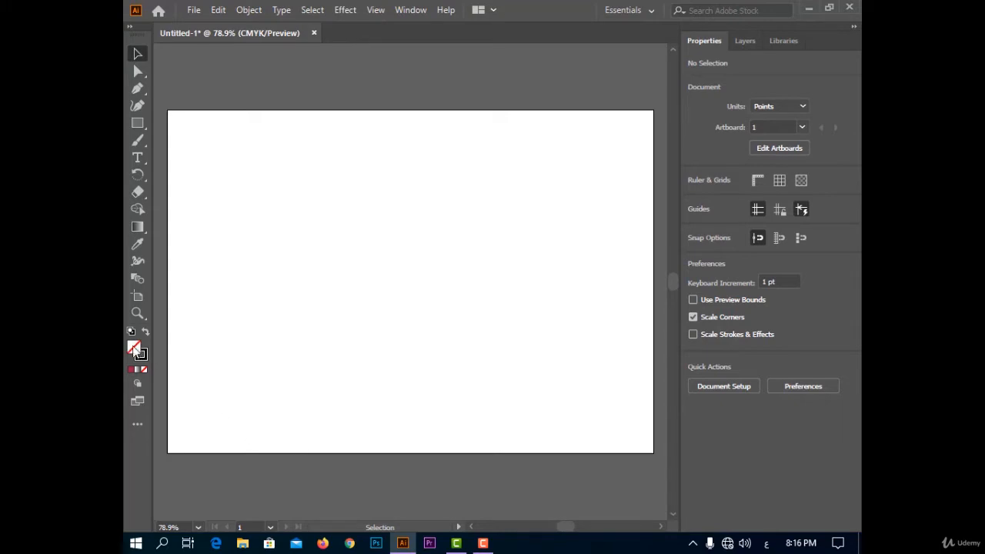
{"action": "left_click", "coordinate": [143, 370]}
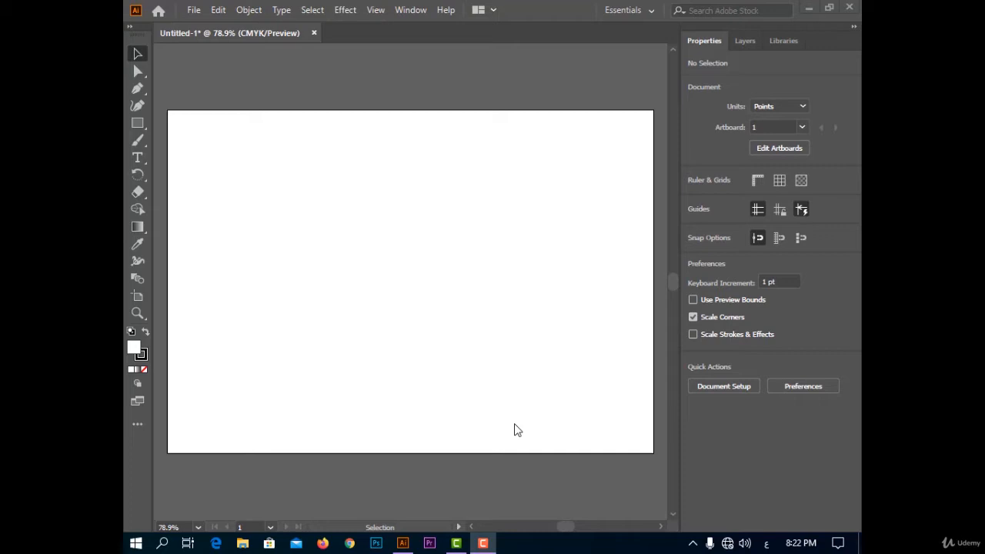
- Show the Color settings over the artboard and view the Color Guide
{"action": "left_click", "coordinate": [403, 10]}
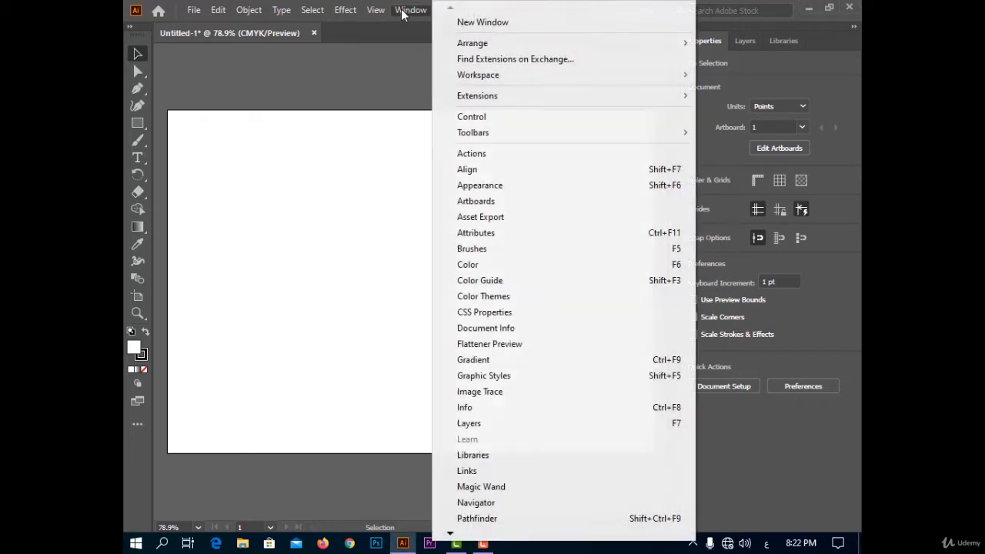
{"action": "left_click", "coordinate": [647, 265]}
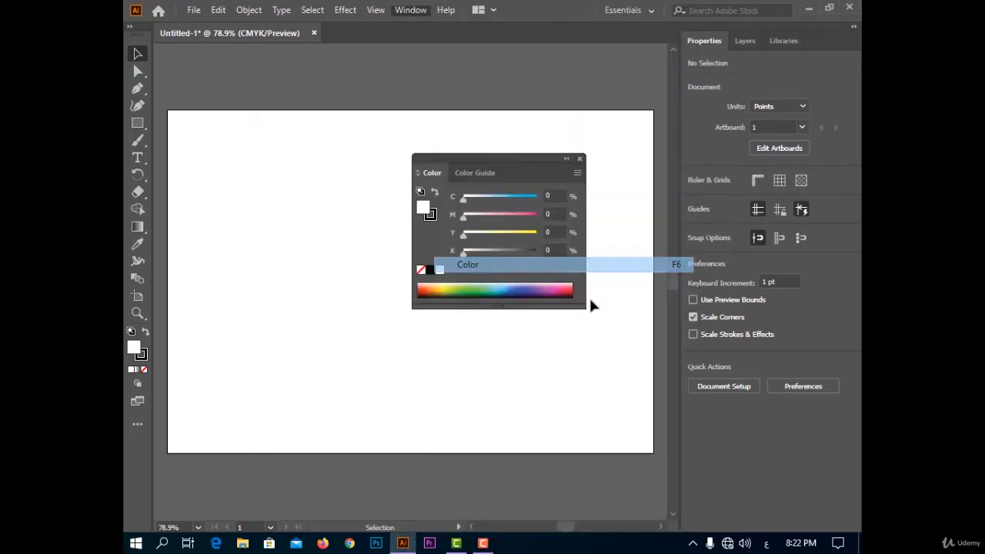
{"action": "left_click_drag", "start_coordinate": [518, 168], "coordinate": [555, 153]}
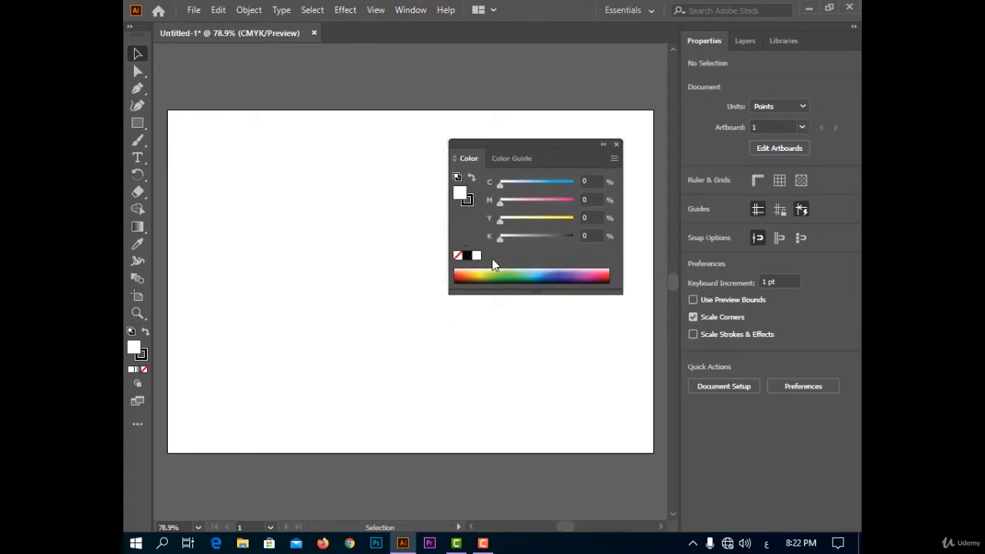
{"action": "left_click", "coordinate": [505, 157]}
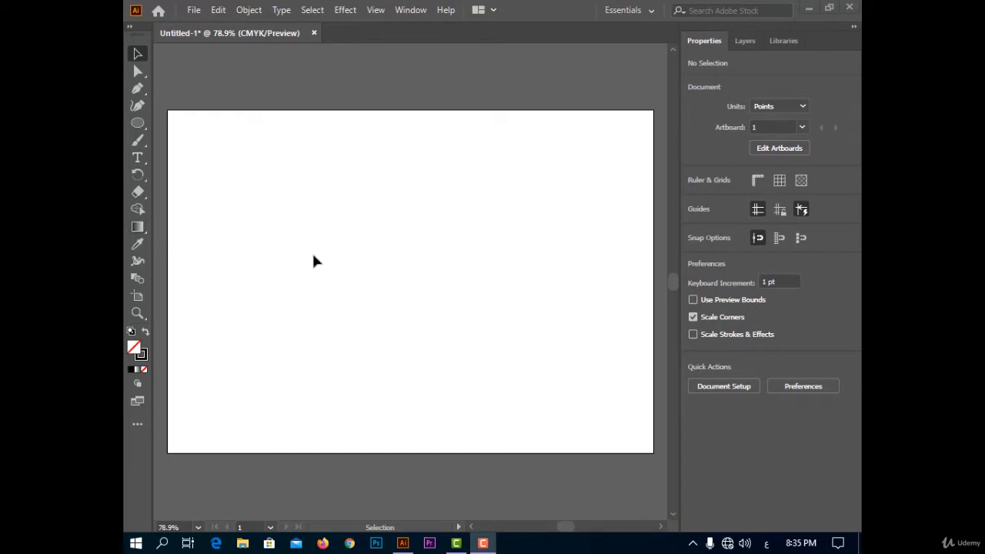
- Draw an ellipse about 465 by 452.5 pt on the artboard and fill it with a white-to-black linear gradient
{"action": "left_click", "coordinate": [137, 123]}
{"action": "left_click_drag", "start_coordinate": [269, 139], "coordinate": [536, 398]}
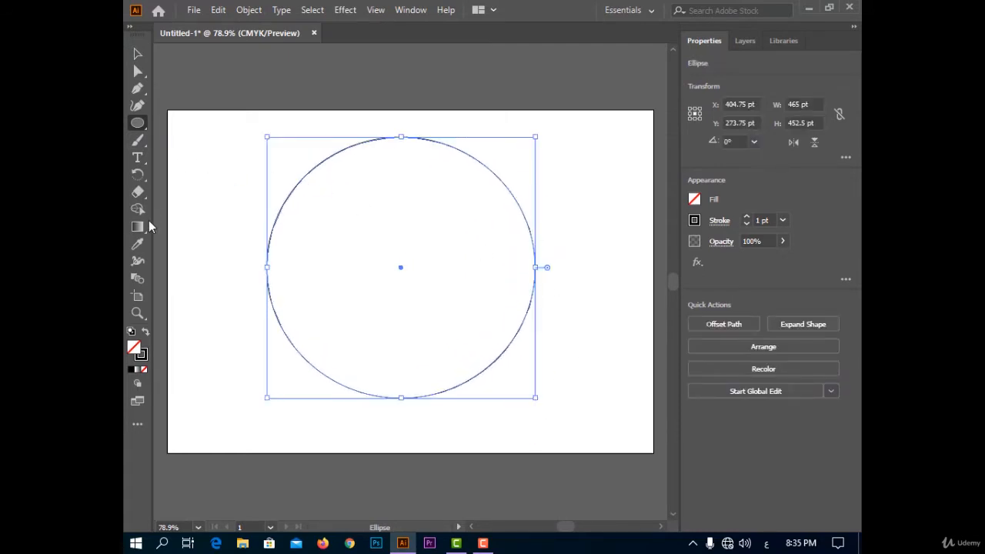
{"action": "left_click", "coordinate": [136, 373]}
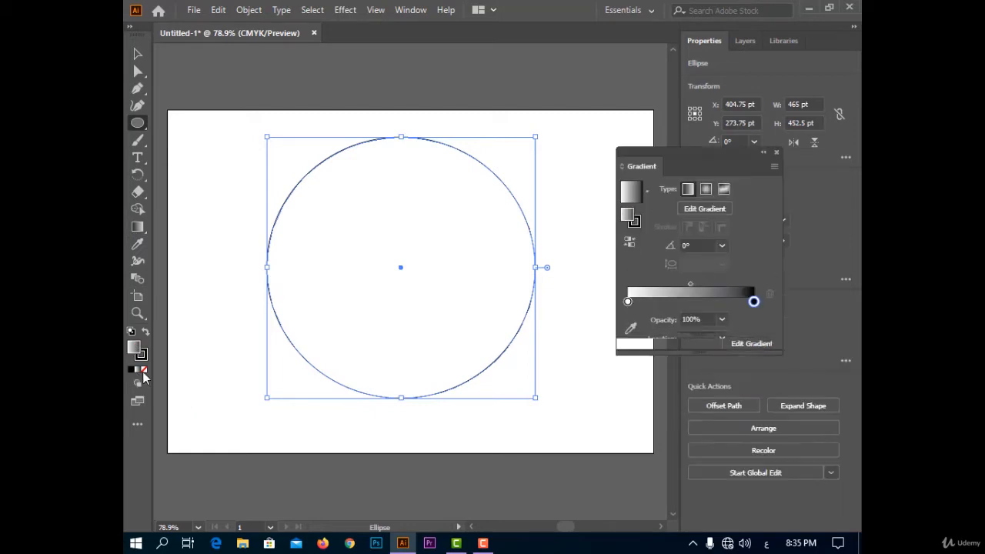
{"action": "left_click_drag", "start_coordinate": [688, 155], "coordinate": [696, 144]}
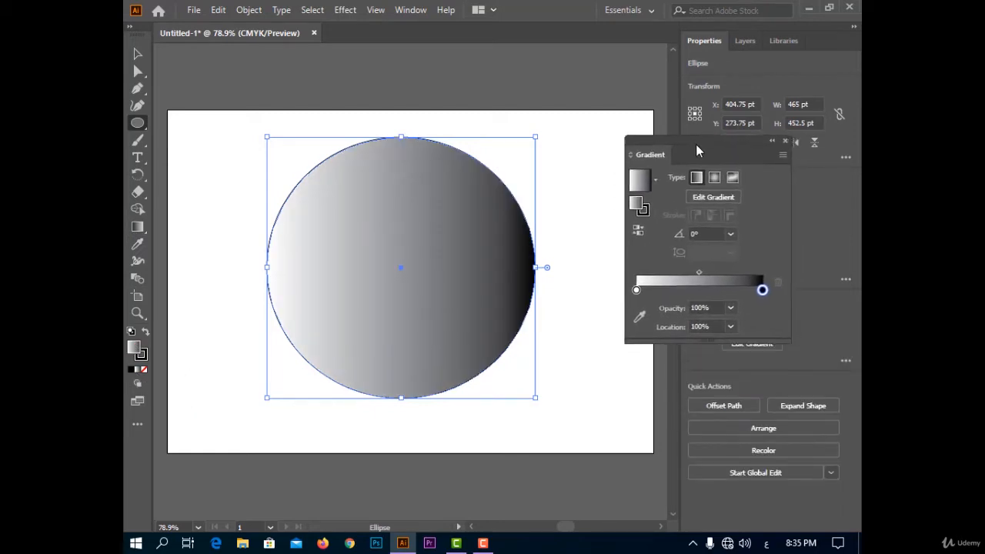
{"action": "left_click", "coordinate": [137, 54]}
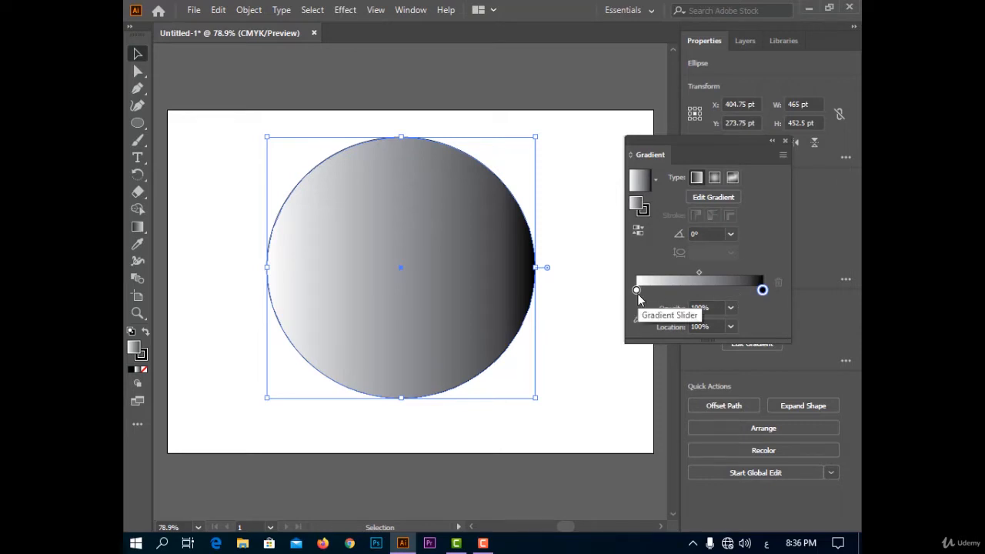
- Try several swatches on the gradient's black end stop and settle on dark red
{"action": "double_click", "coordinate": [761, 291]}
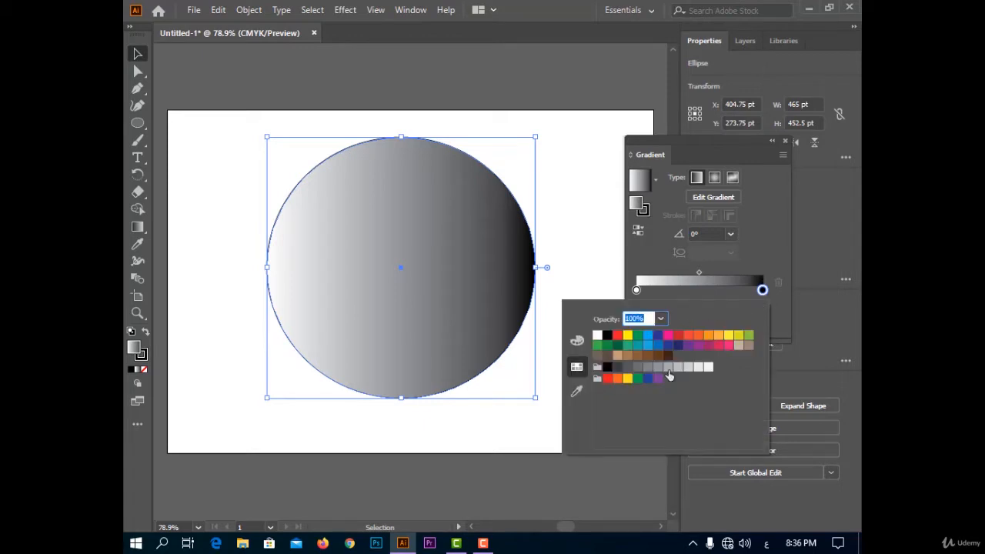
{"action": "left_click", "coordinate": [750, 339]}
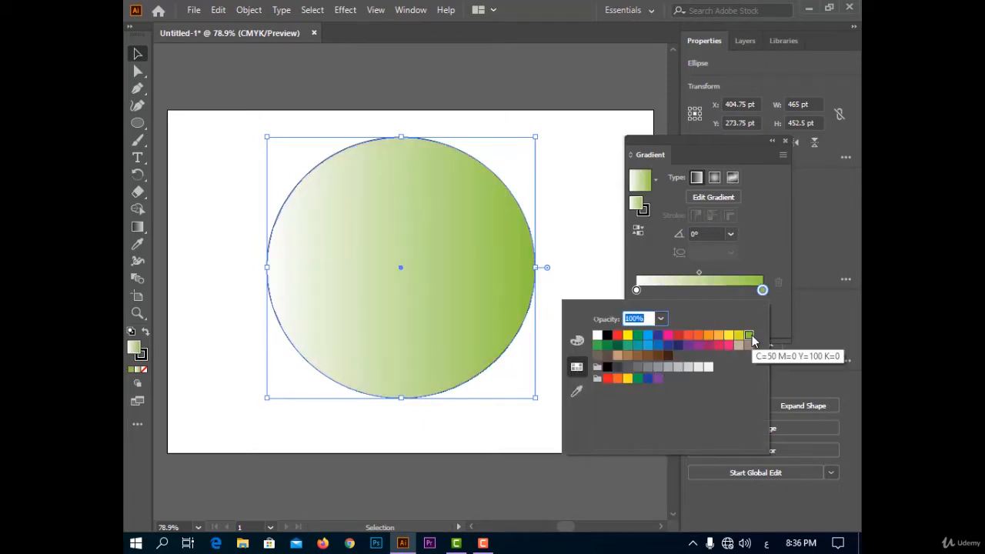
{"action": "left_click", "coordinate": [689, 337]}
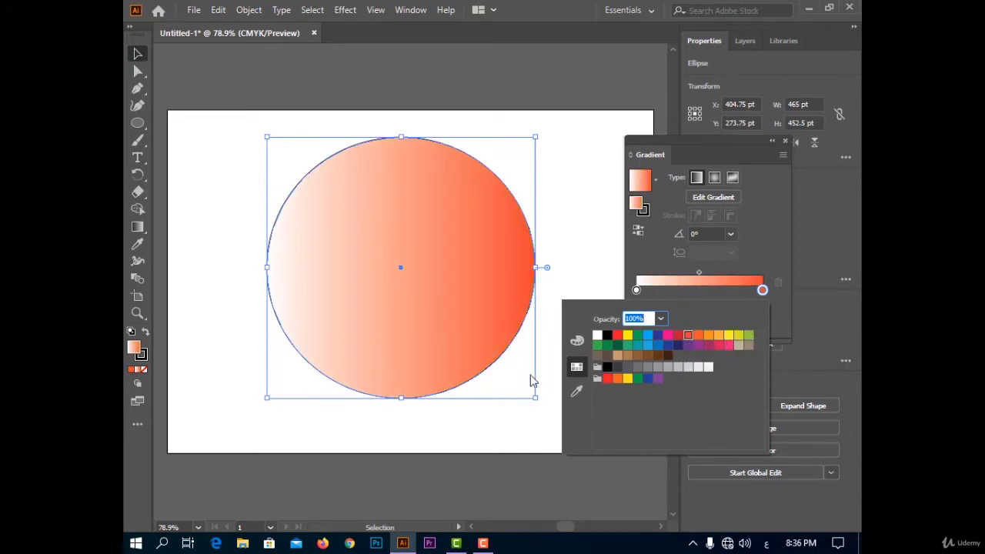
{"action": "left_click", "coordinate": [705, 337]}
{"action": "left_click", "coordinate": [687, 345]}
{"action": "left_click", "coordinate": [678, 336]}
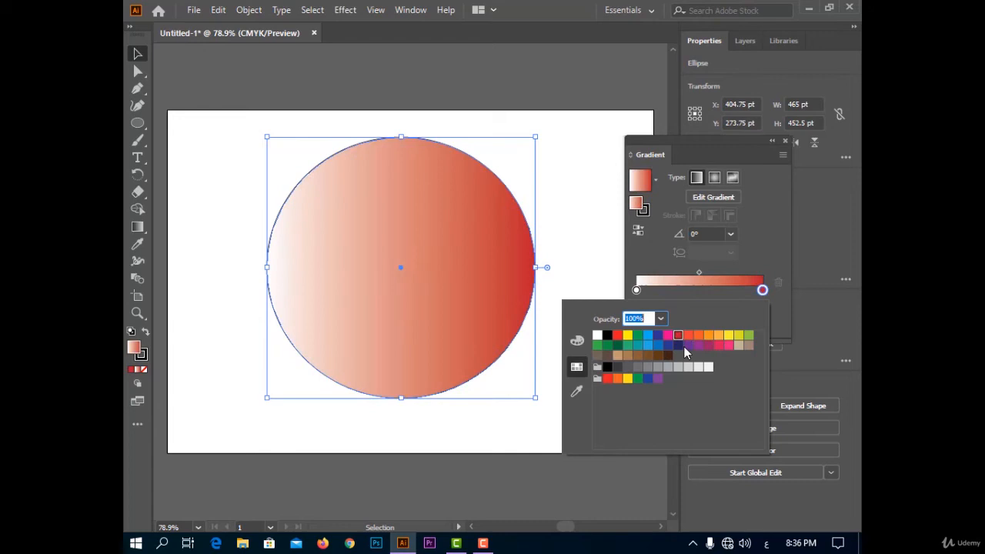
{"action": "left_click", "coordinate": [767, 258]}
- Recolor the gradient's white start stop, trying green swatches before choosing the dark yellow one
{"action": "double_click", "coordinate": [635, 291]}
{"action": "left_click", "coordinate": [639, 342]}
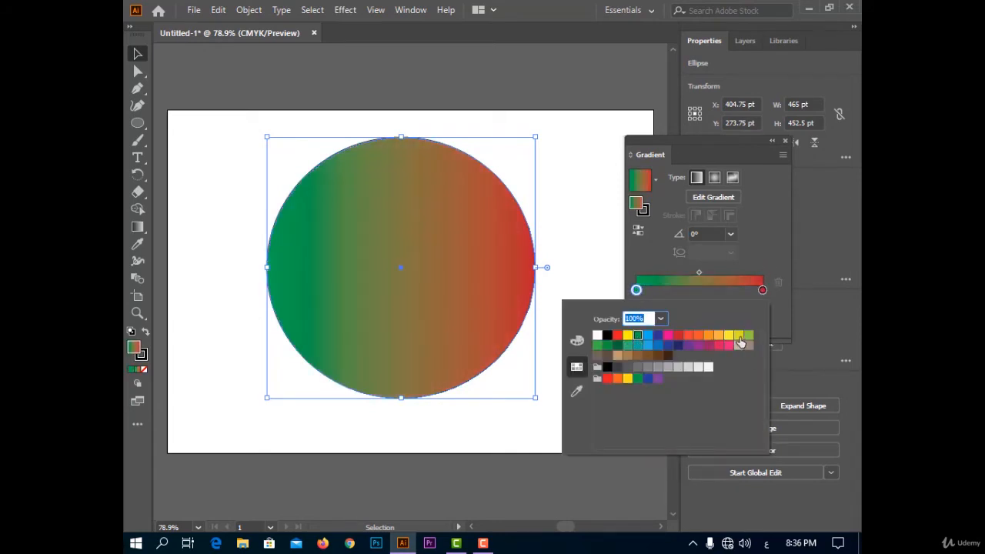
{"action": "left_click", "coordinate": [746, 339]}
{"action": "left_click", "coordinate": [738, 336]}
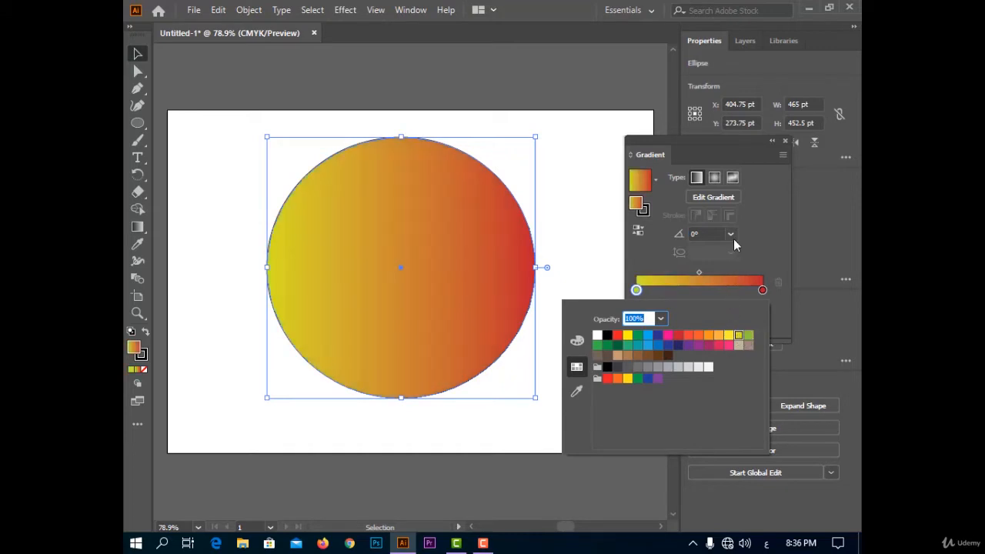
{"action": "left_click", "coordinate": [760, 240]}
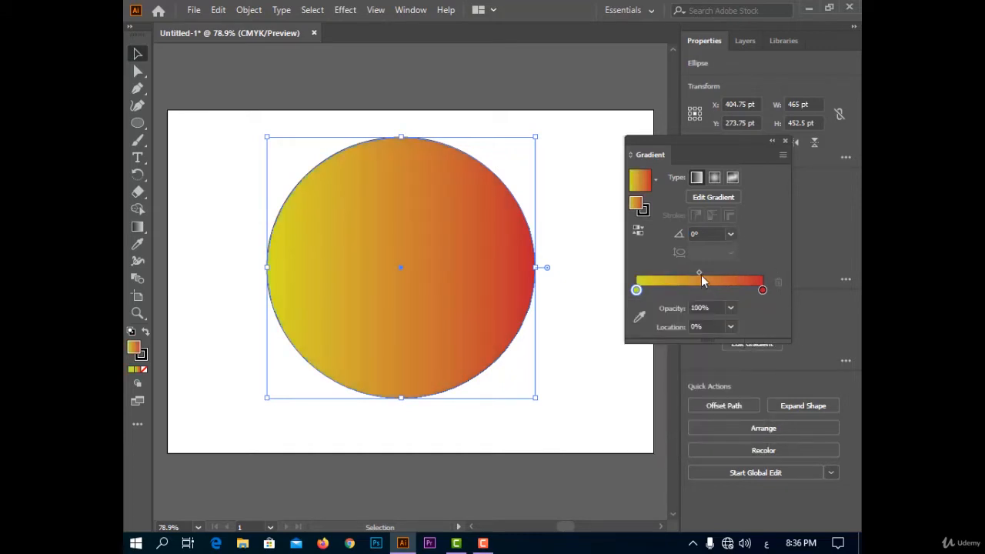
- Shift the midpoint between the yellow and red gradient stops to a location of about 37%
{"action": "left_click_drag", "start_coordinate": [700, 271], "coordinate": [658, 273]}
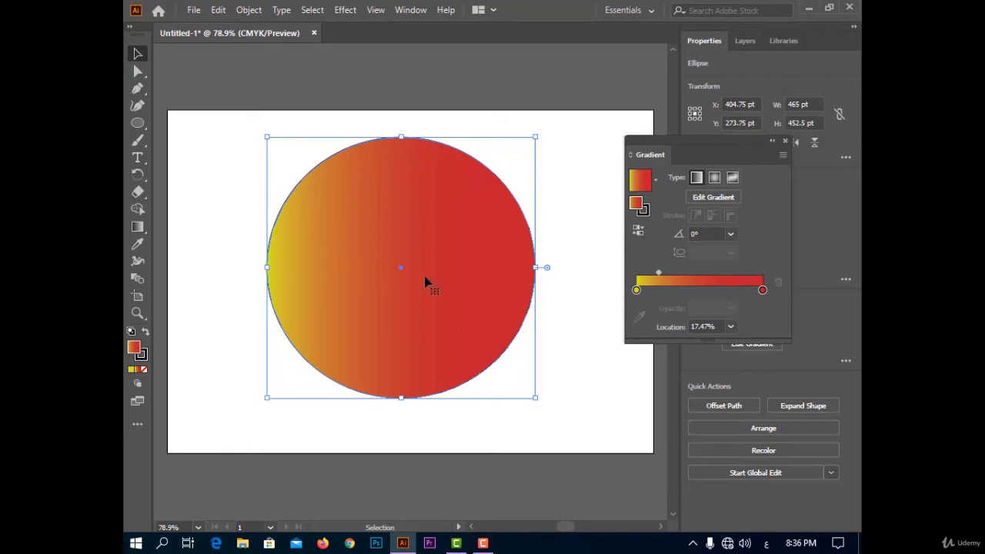
{"action": "left_click_drag", "start_coordinate": [659, 273], "coordinate": [661, 273]}
{"action": "mouse_move", "coordinate": [698, 283]}
{"action": "left_mouse_down"}
{"action": "mouse_move", "coordinate": [720, 277]}
{"action": "mouse_move", "coordinate": [685, 273]}
{"action": "left_mouse_up"}
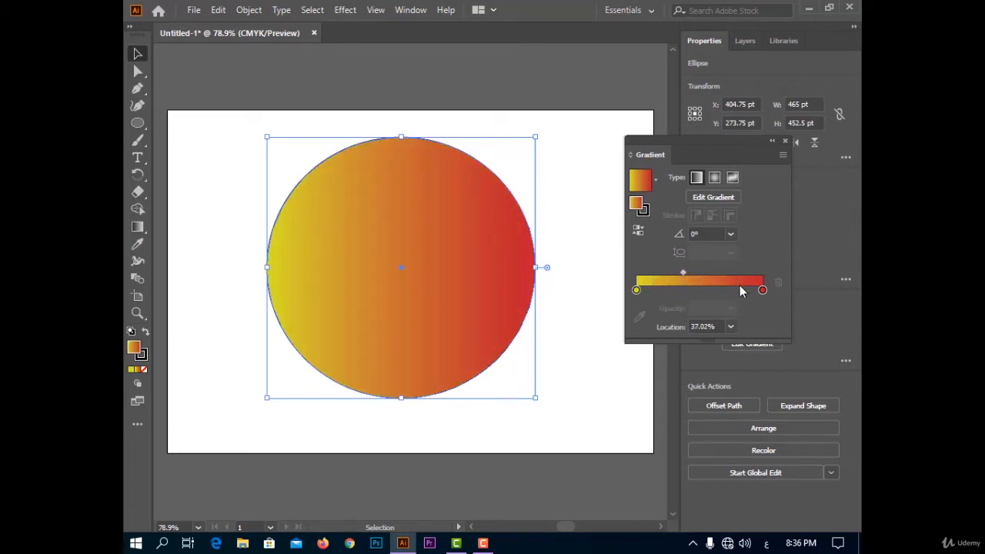
- Add a third color stop near the middle of the gradient and color it light green
{"action": "double_click", "coordinate": [691, 296]}
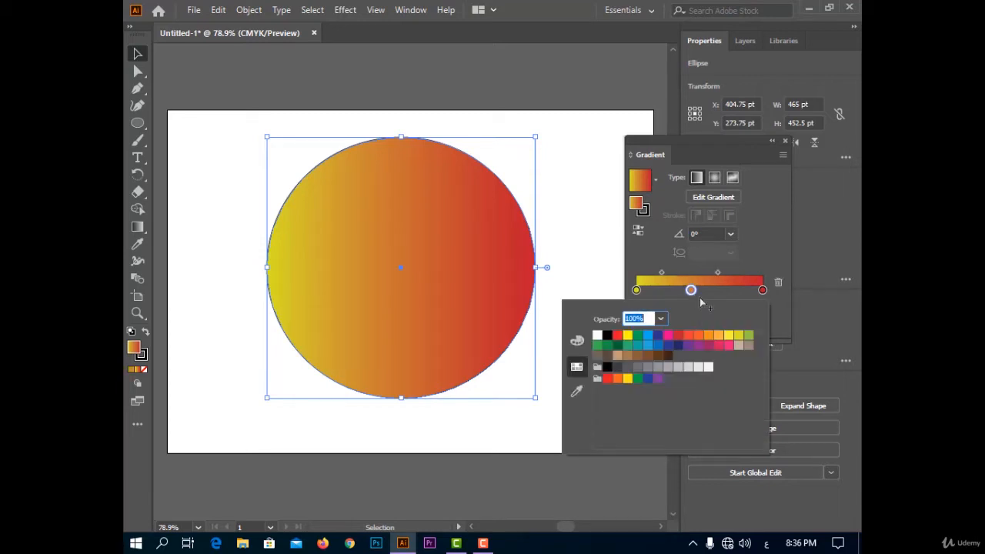
{"action": "left_click", "coordinate": [719, 345]}
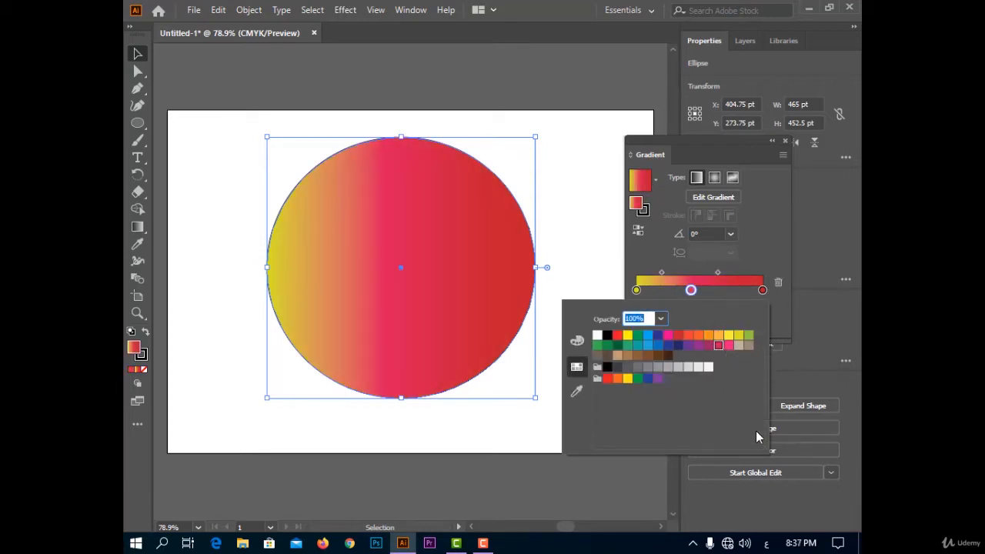
{"action": "left_click", "coordinate": [749, 336]}
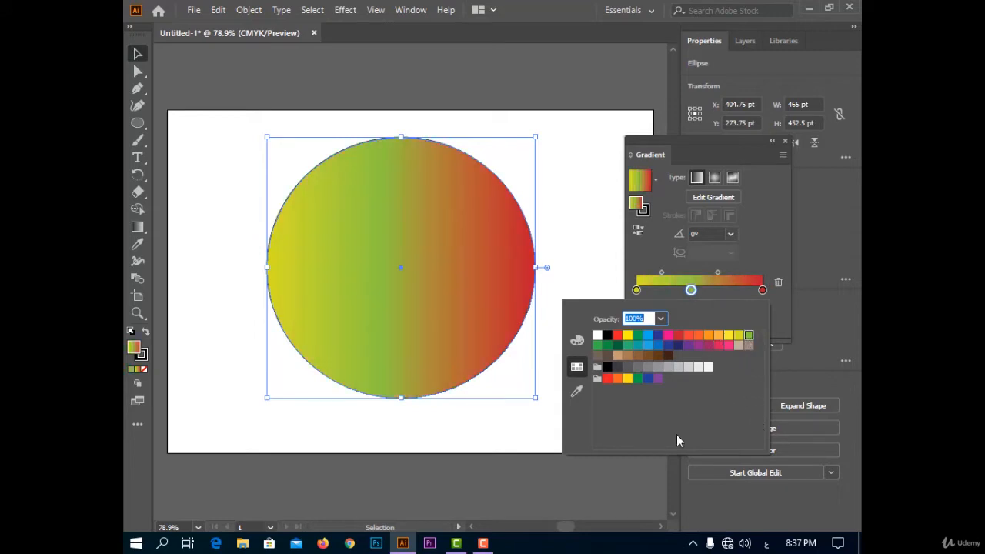
- Delete the gradient's middle green stop and shift the midpoint between yellow and red to a location of about 56%
{"action": "left_click", "coordinate": [767, 241]}
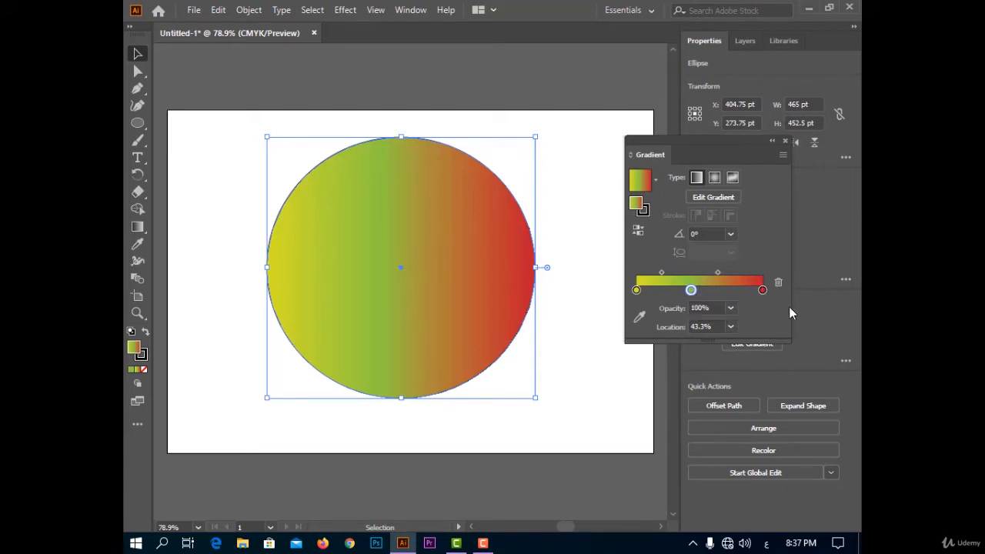
{"action": "left_click", "coordinate": [778, 285]}
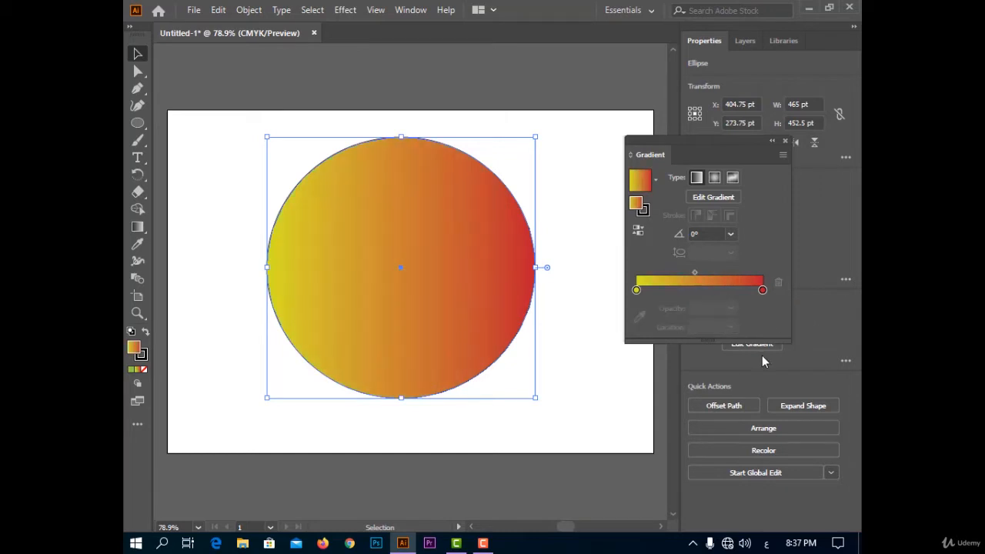
{"action": "left_click_drag", "start_coordinate": [695, 272], "coordinate": [707, 272]}
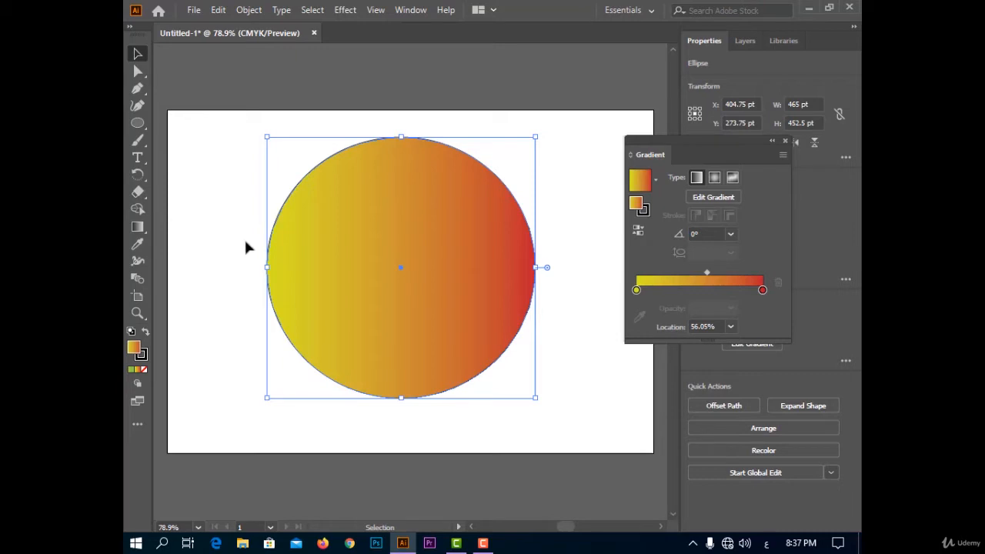
- Try a 90° angle on the ellipse's linear gradient, and settle on 30°
{"action": "left_click", "coordinate": [733, 234]}
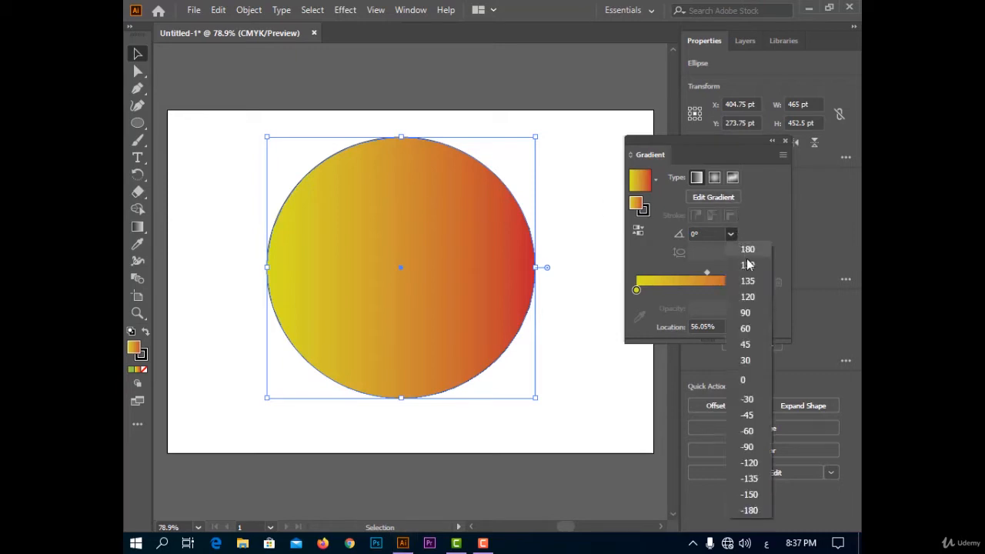
{"action": "left_click", "coordinate": [753, 311]}
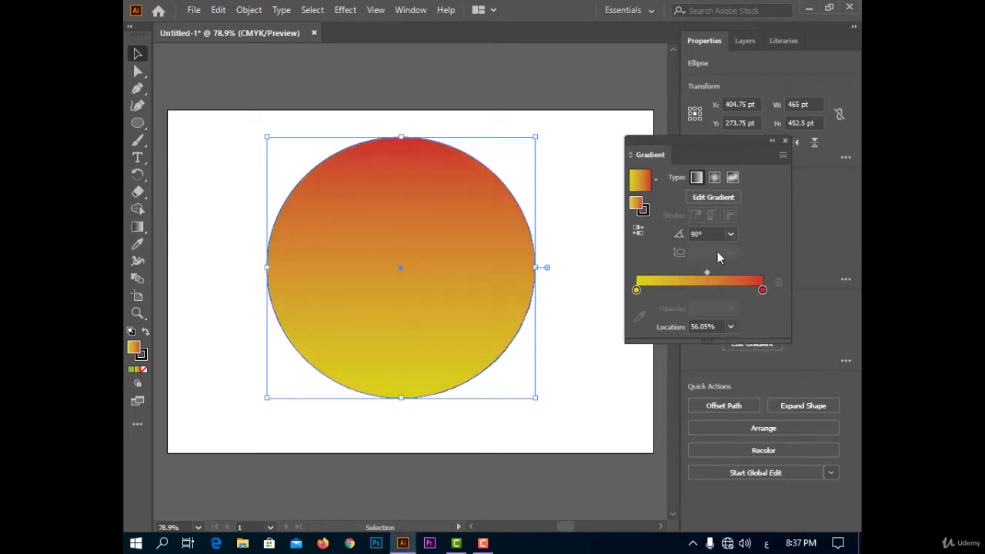
{"action": "left_click", "coordinate": [731, 234]}
{"action": "left_click", "coordinate": [757, 360]}
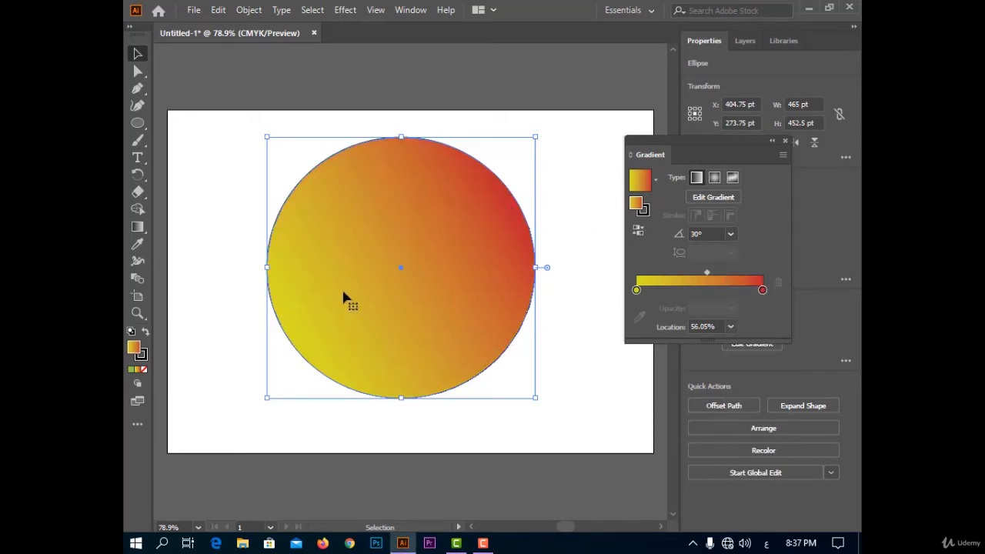
- Change the ellipse's gradient type to radial and try an angle of 30°
{"action": "left_click", "coordinate": [714, 177]}
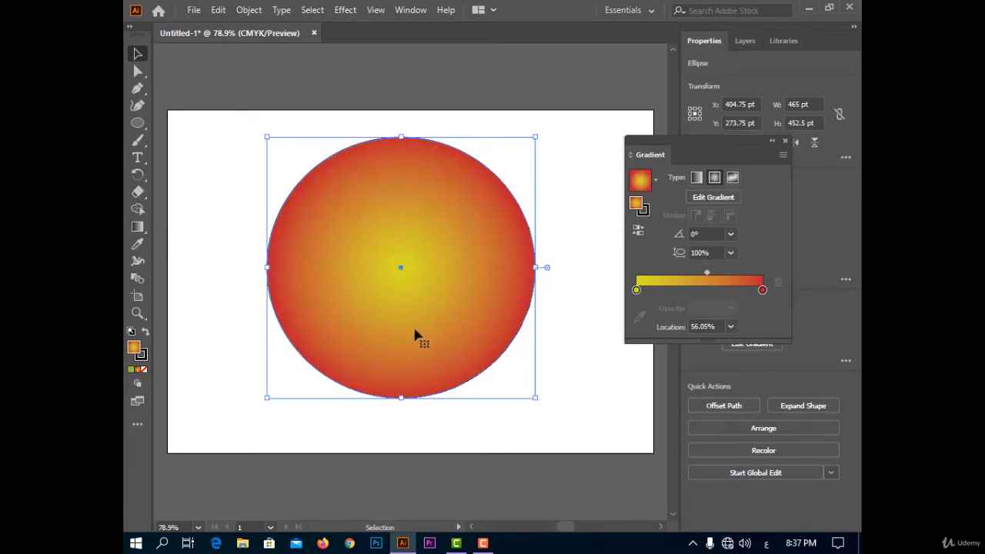
{"action": "left_click", "coordinate": [731, 235]}
{"action": "left_click", "coordinate": [747, 360]}
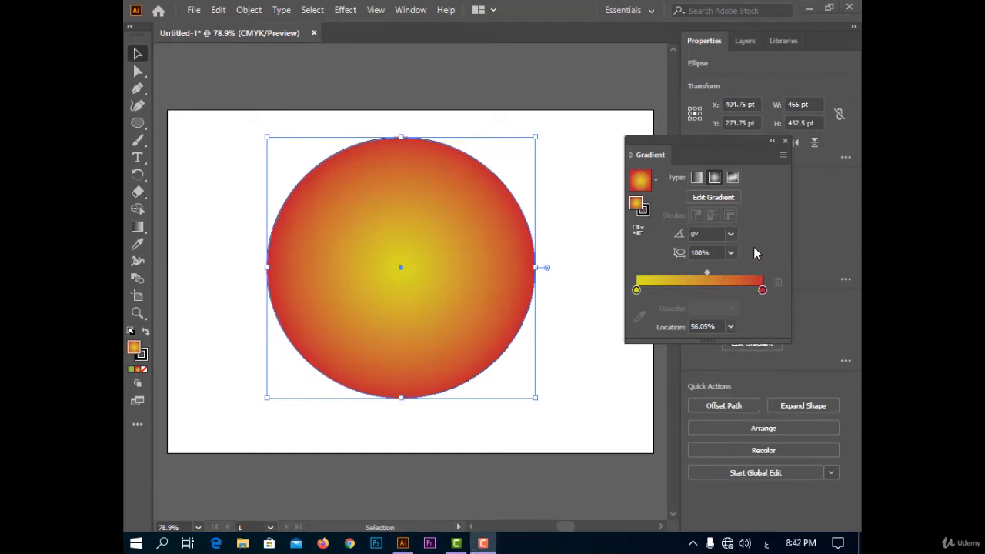
- Try aspect ratios of 20%, 600% and 10% on the radial gradient, and return it to 100%
{"action": "left_click", "coordinate": [731, 252]}
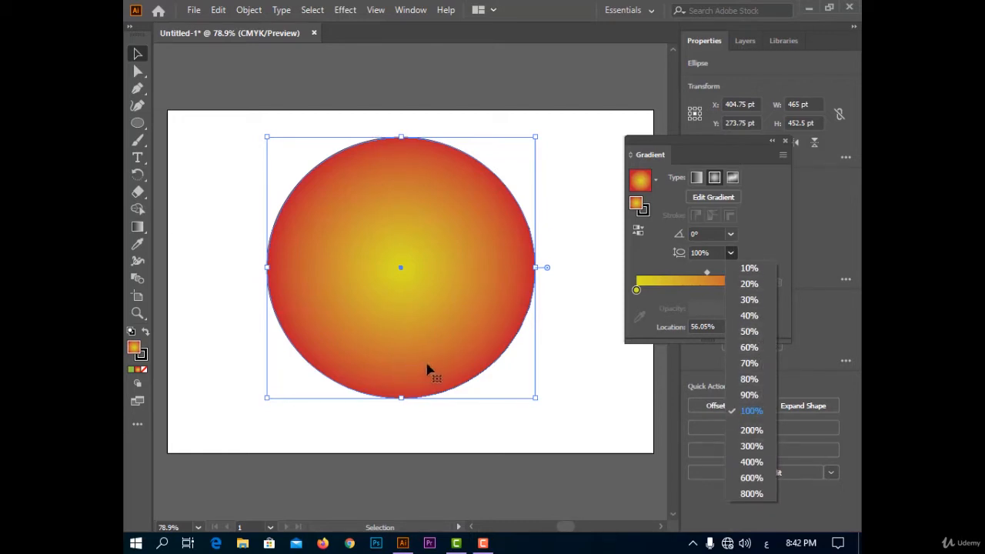
{"action": "left_click", "coordinate": [754, 283]}
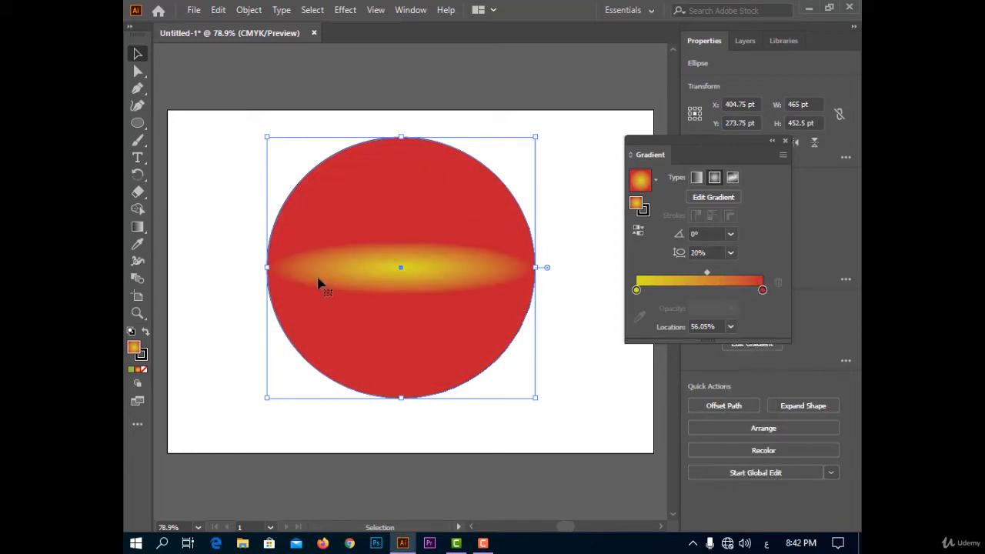
{"action": "left_click", "coordinate": [731, 253]}
{"action": "left_click", "coordinate": [757, 479]}
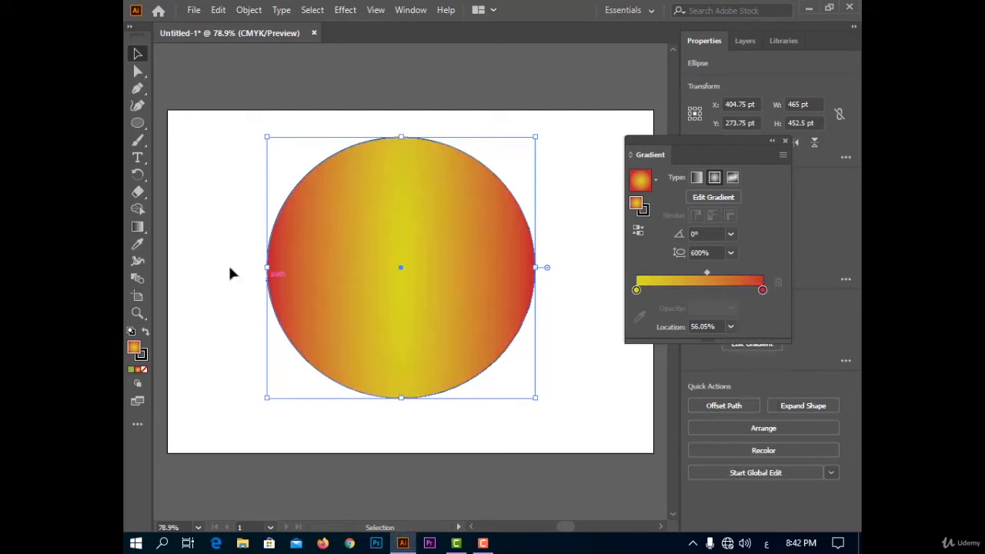
{"action": "left_click", "coordinate": [731, 252]}
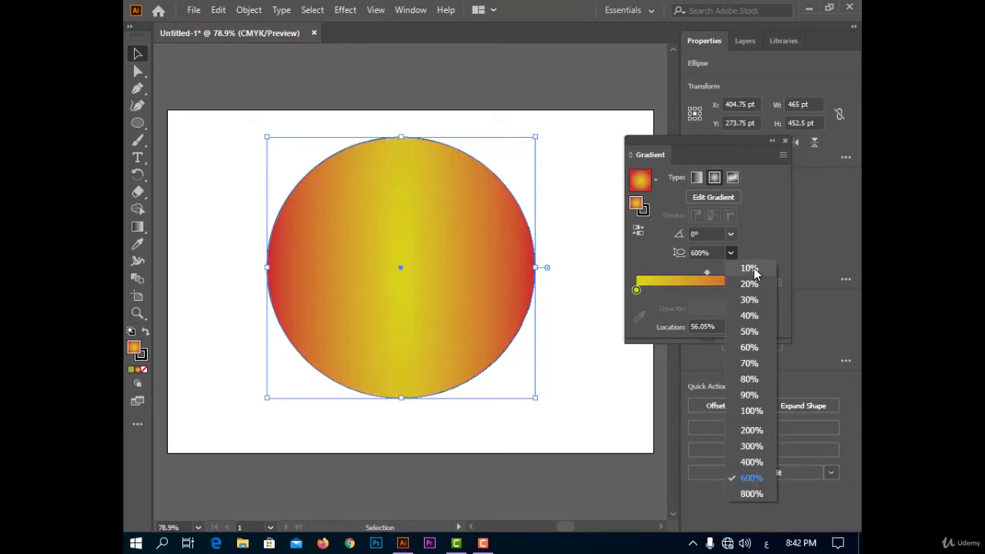
{"action": "left_click", "coordinate": [749, 269]}
{"action": "left_click", "coordinate": [730, 253]}
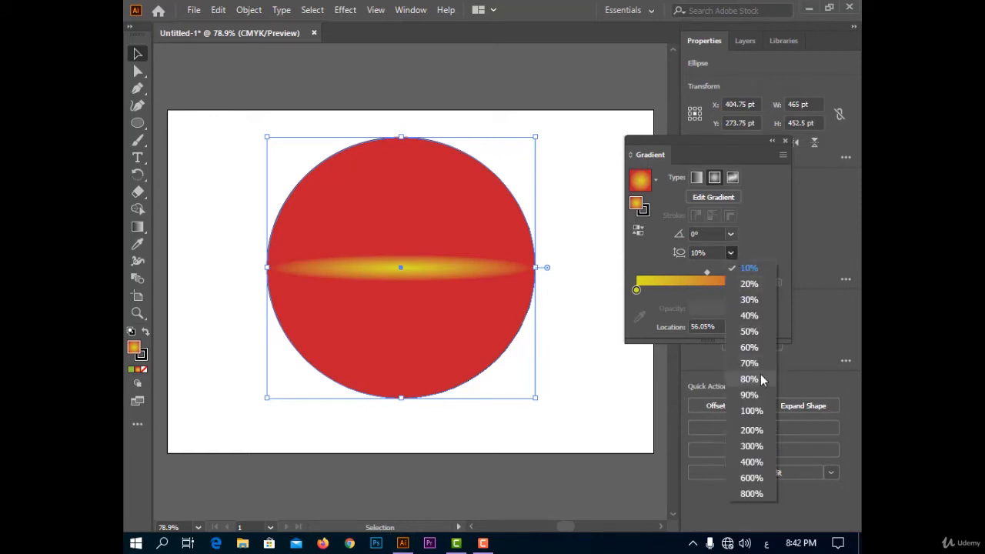
{"action": "left_click", "coordinate": [756, 409]}
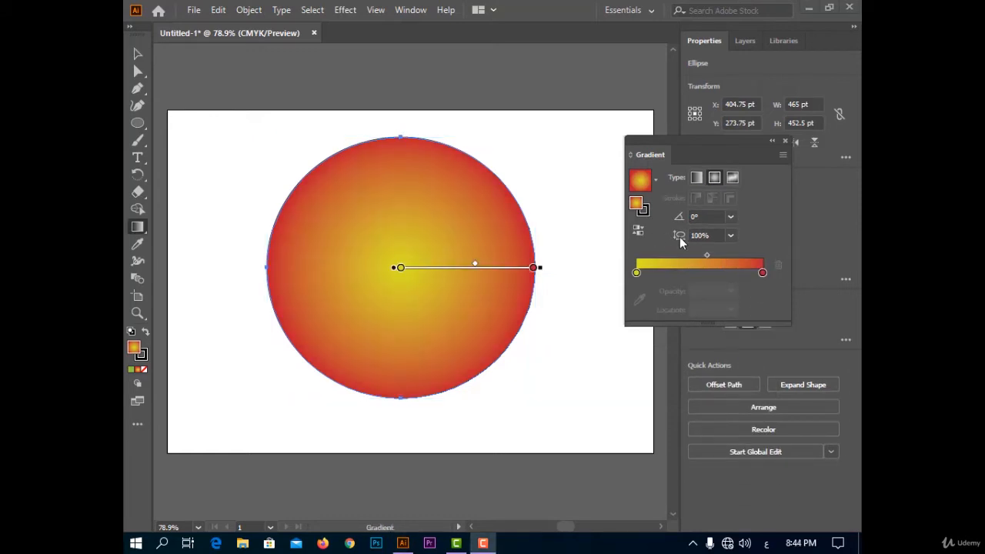
- Reverse the radial gradient's yellow and red color order back and forth to compare both directions
{"action": "left_click", "coordinate": [639, 230]}
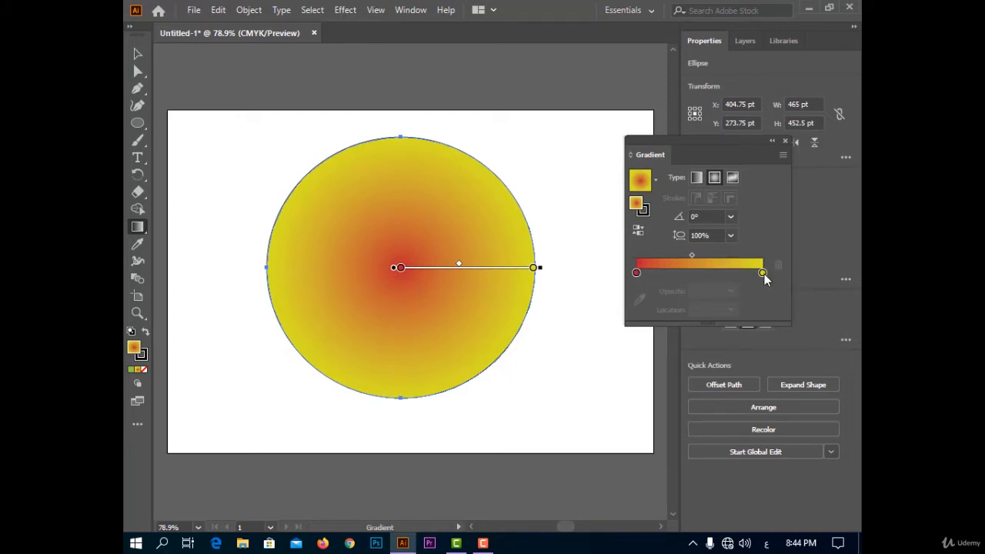
{"action": "left_click", "coordinate": [639, 230]}
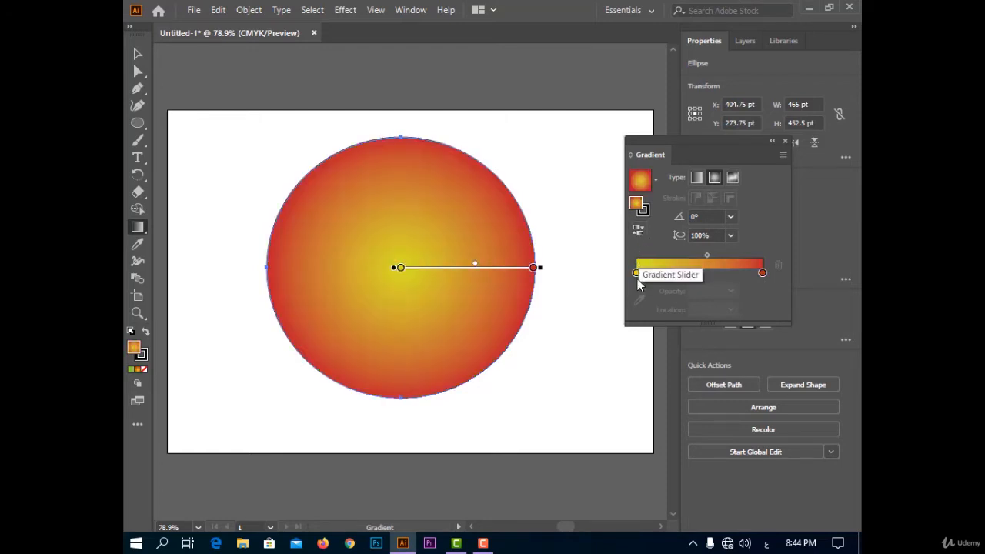
{"action": "left_click", "coordinate": [639, 230]}
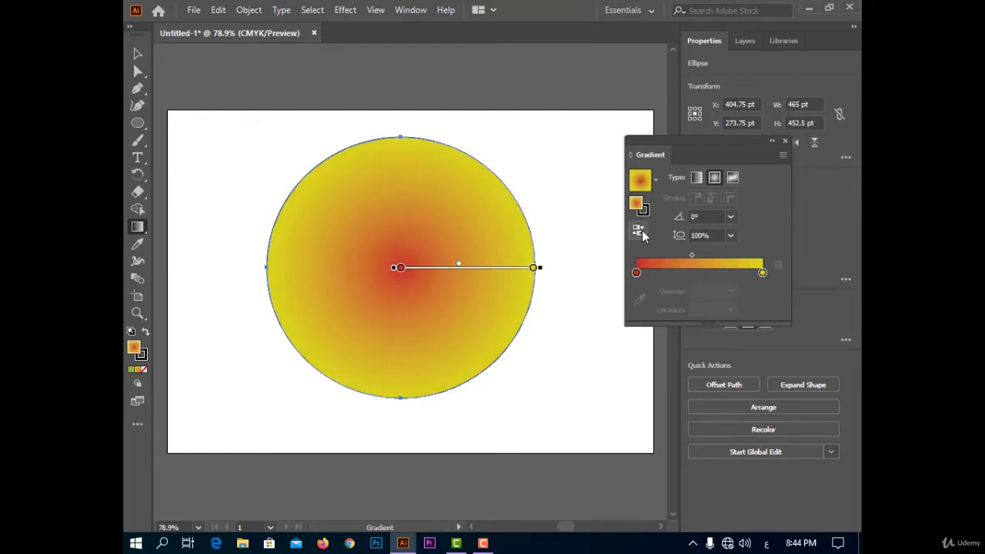
{"action": "left_click", "coordinate": [639, 230]}
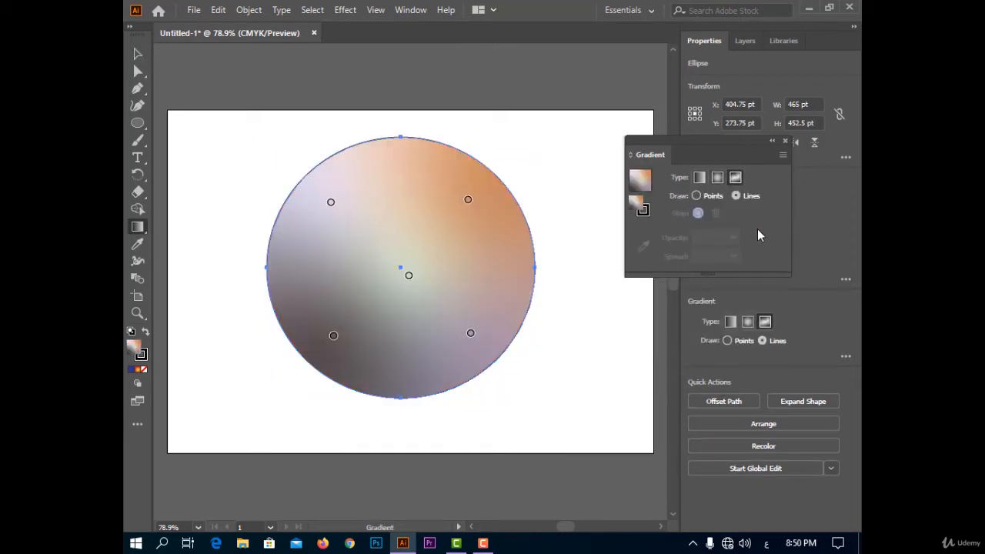
- Set the freeform gradient to Points and recolor its upper-right stop dark blue and its lower-right stop orange
{"action": "left_click", "coordinate": [714, 196]}
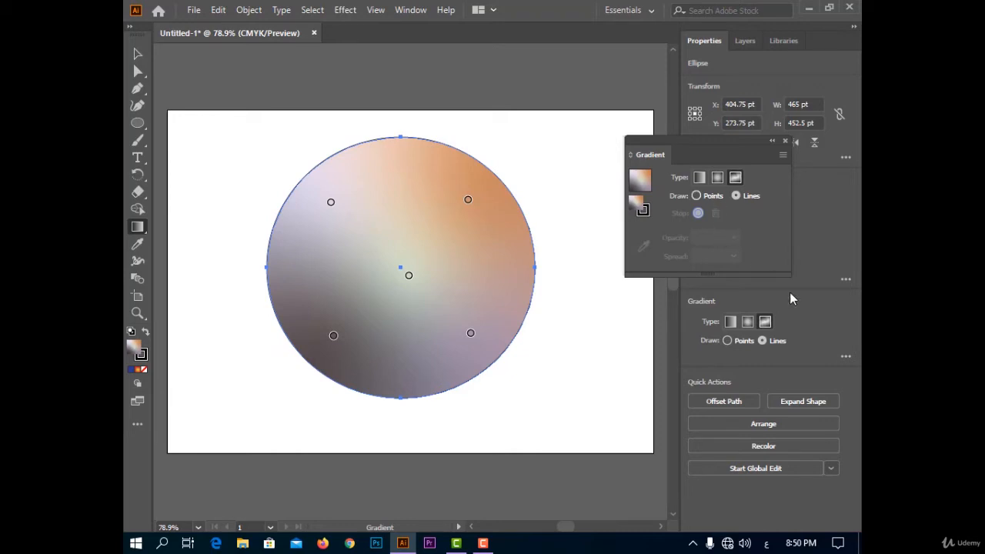
{"action": "left_click", "coordinate": [468, 199]}
{"action": "double_click", "coordinate": [468, 199]}
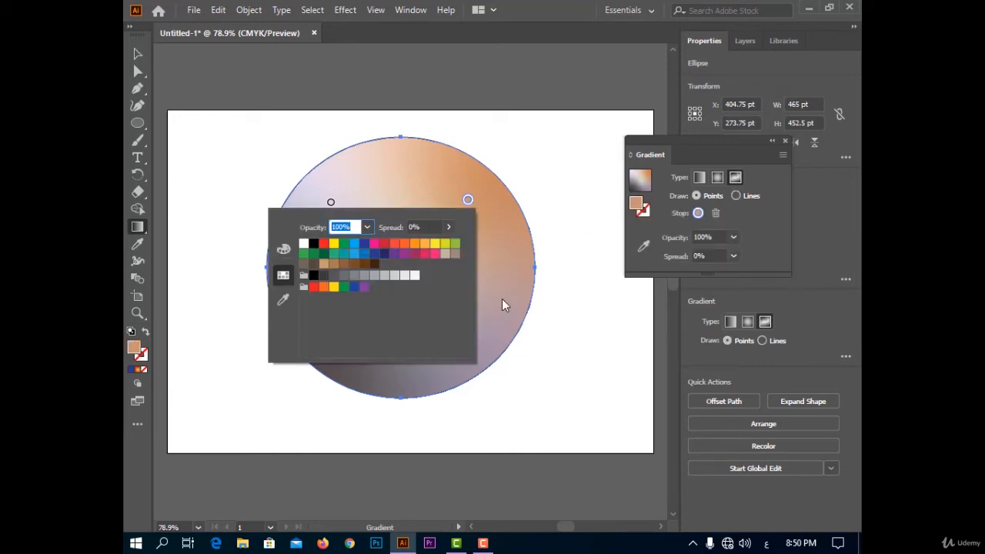
{"action": "left_click", "coordinate": [374, 254]}
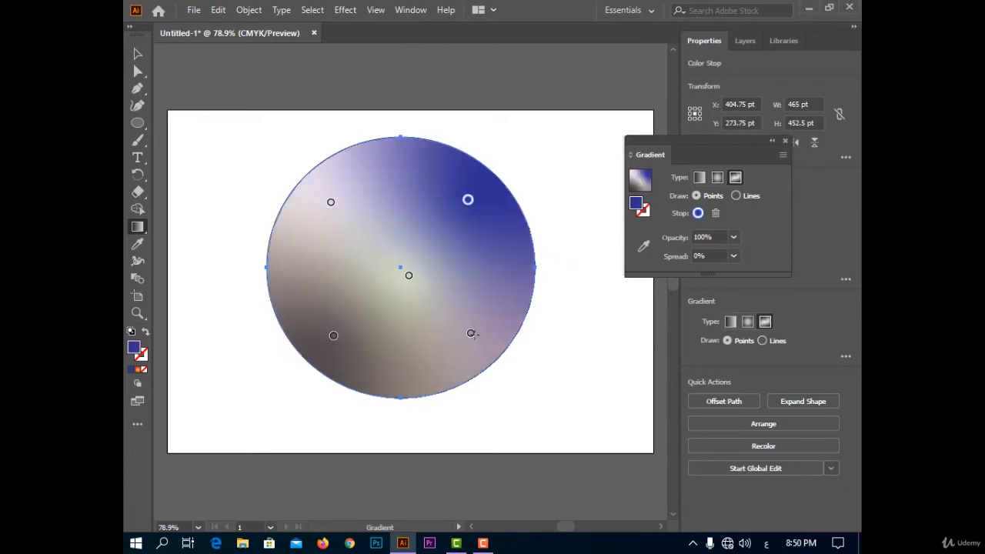
{"action": "left_click", "coordinate": [470, 333]}
{"action": "double_click", "coordinate": [470, 333]}
{"action": "left_click", "coordinate": [417, 376]}
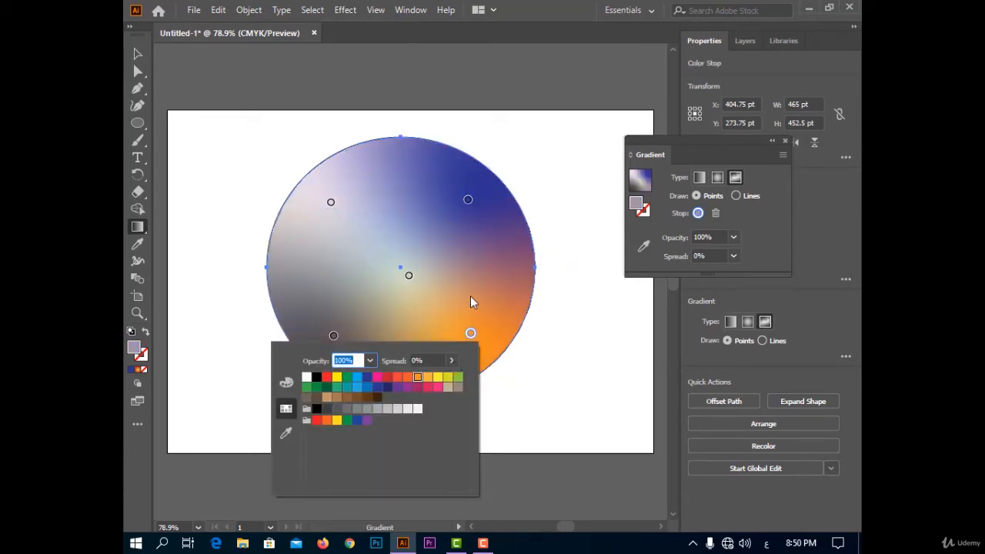
- Recolor the freeform gradient's lower-left stop light green and its center stop pink
{"action": "left_click", "coordinate": [332, 337]}
{"action": "double_click", "coordinate": [332, 336]}
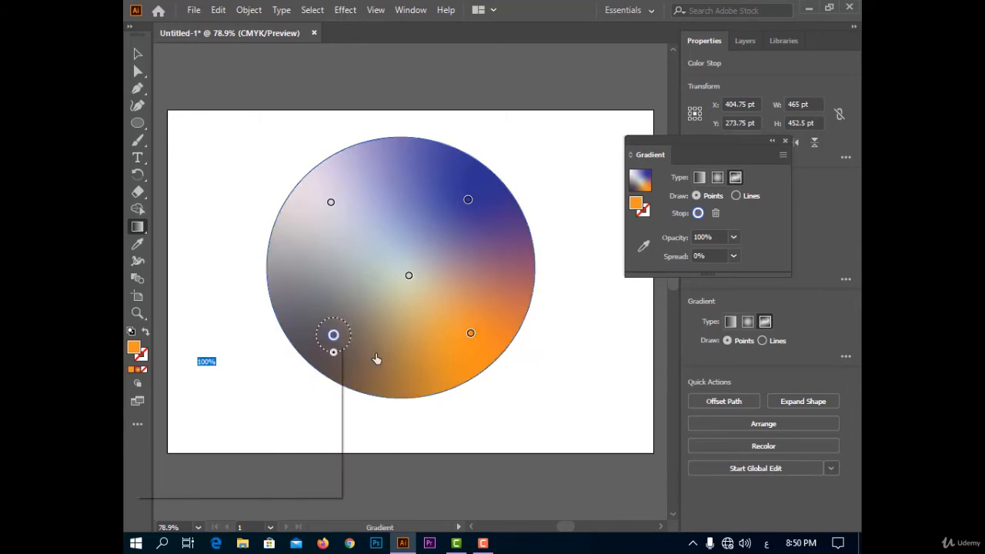
{"action": "left_click", "coordinate": [318, 379]}
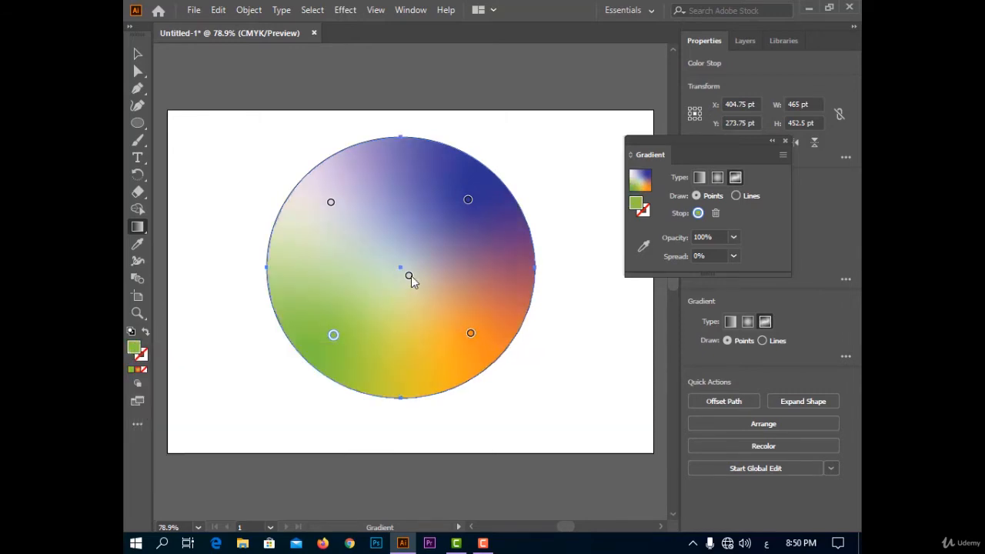
{"action": "double_click", "coordinate": [408, 276]}
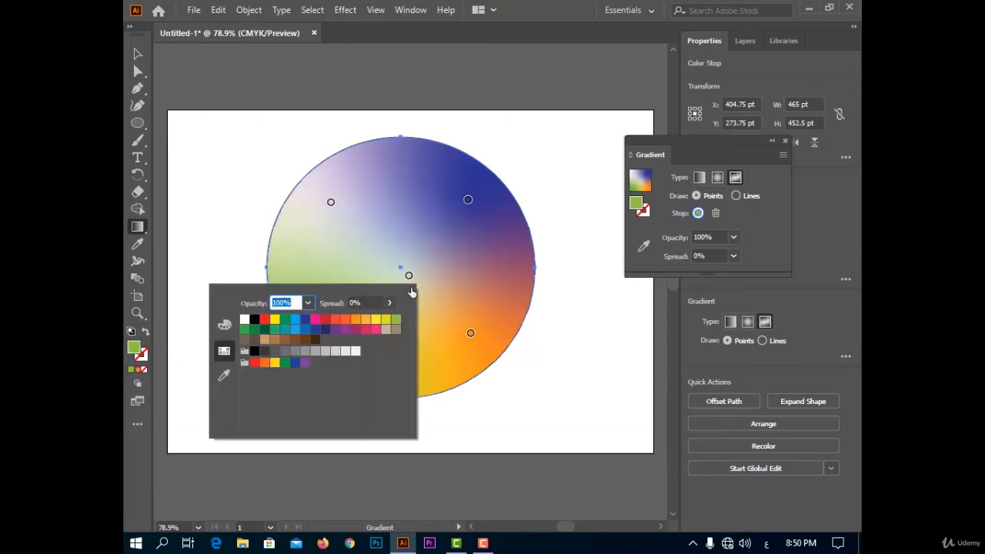
{"action": "left_click", "coordinate": [374, 332]}
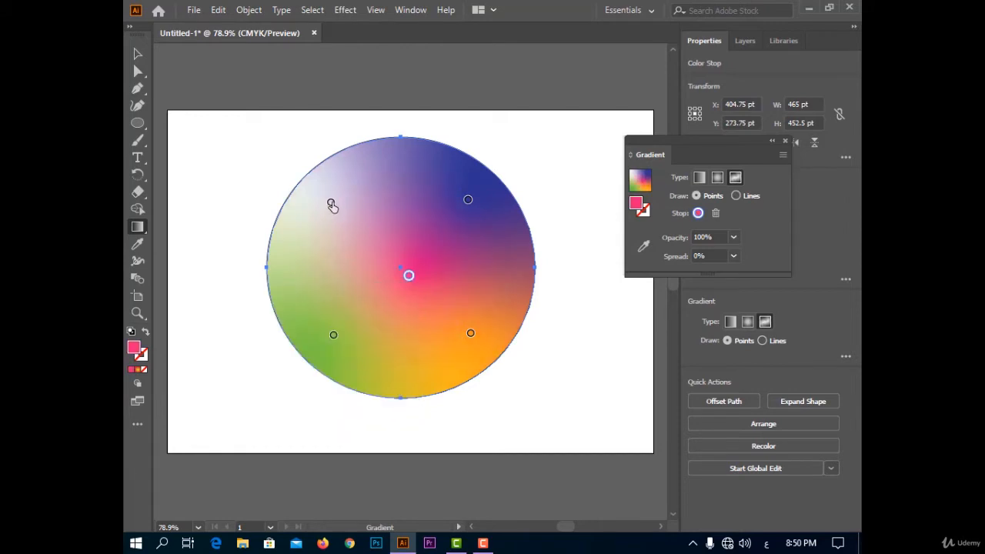
- Recolor the upper-left freeform stop red and move the pink center stop toward the ellipse's left edge
{"action": "double_click", "coordinate": [331, 203]}
{"action": "left_click", "coordinate": [247, 252]}
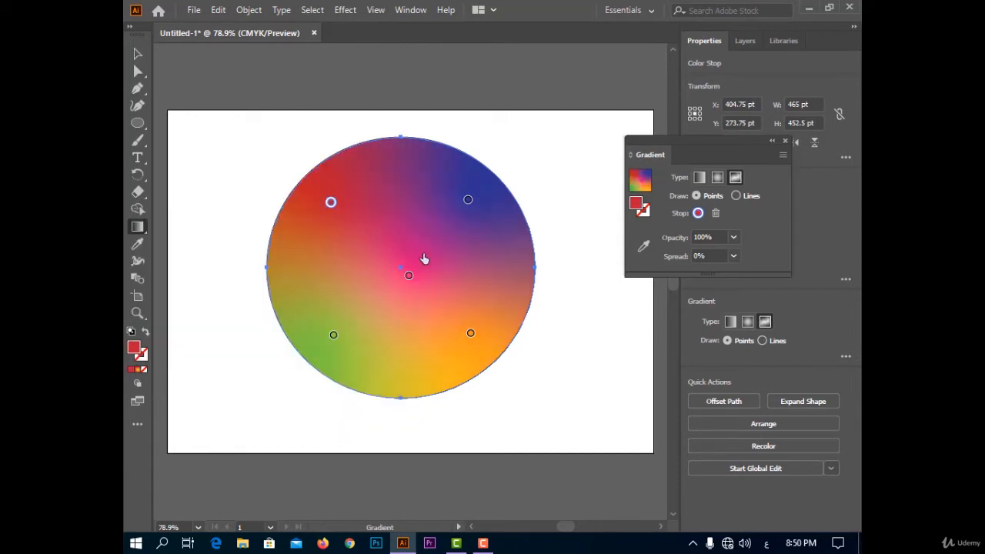
{"action": "left_click_drag", "start_coordinate": [408, 274], "coordinate": [307, 279]}
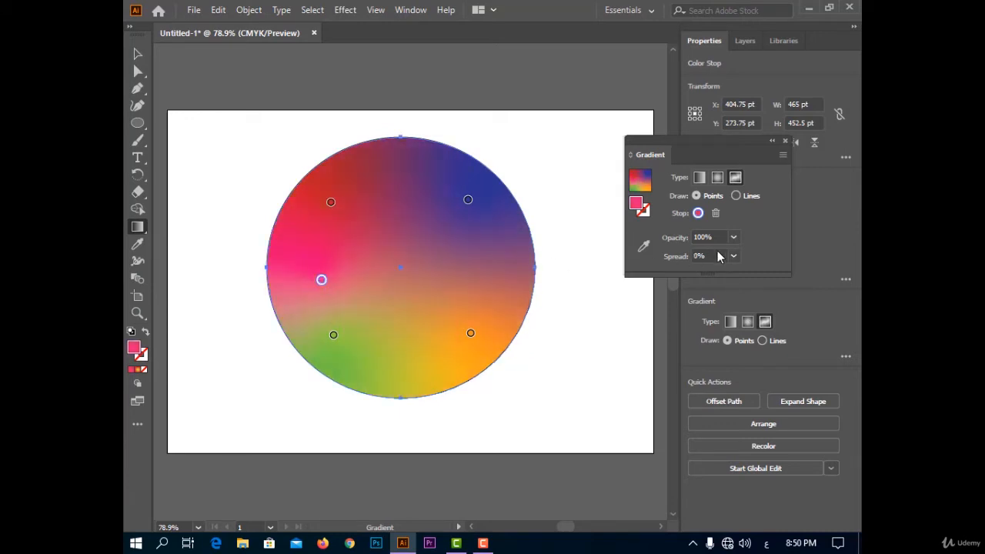
- Set the freeform gradient to Lines and connect the blue, orange, green, pink and red stops in one curved line
{"action": "left_click", "coordinate": [735, 195]}
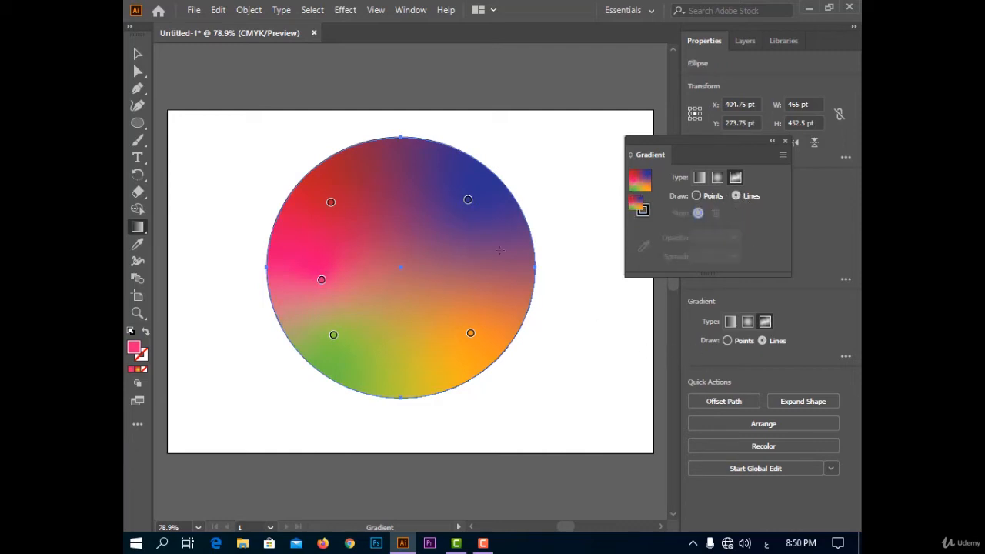
{"action": "left_click", "coordinate": [468, 199]}
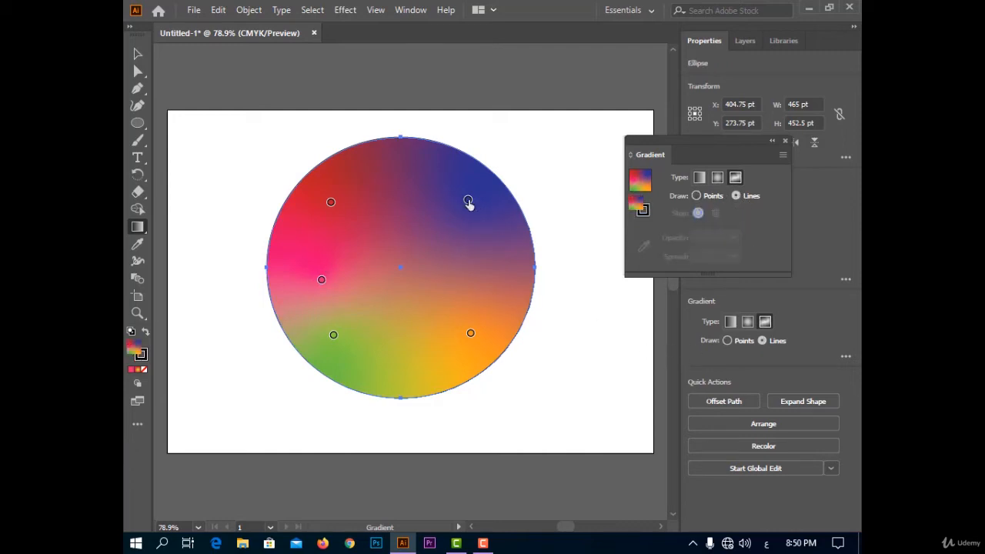
{"action": "left_click", "coordinate": [470, 334]}
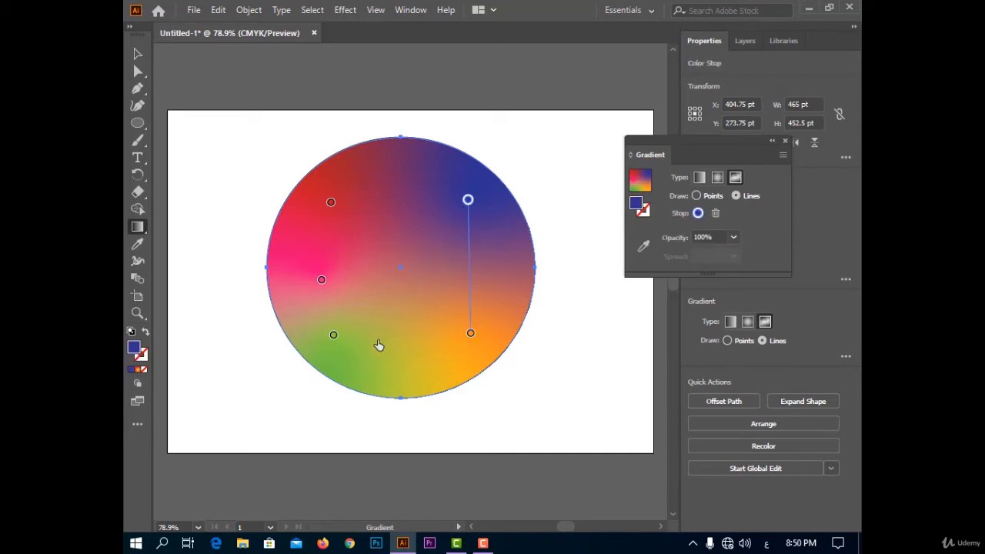
{"action": "left_click", "coordinate": [333, 336]}
{"action": "left_click", "coordinate": [321, 279]}
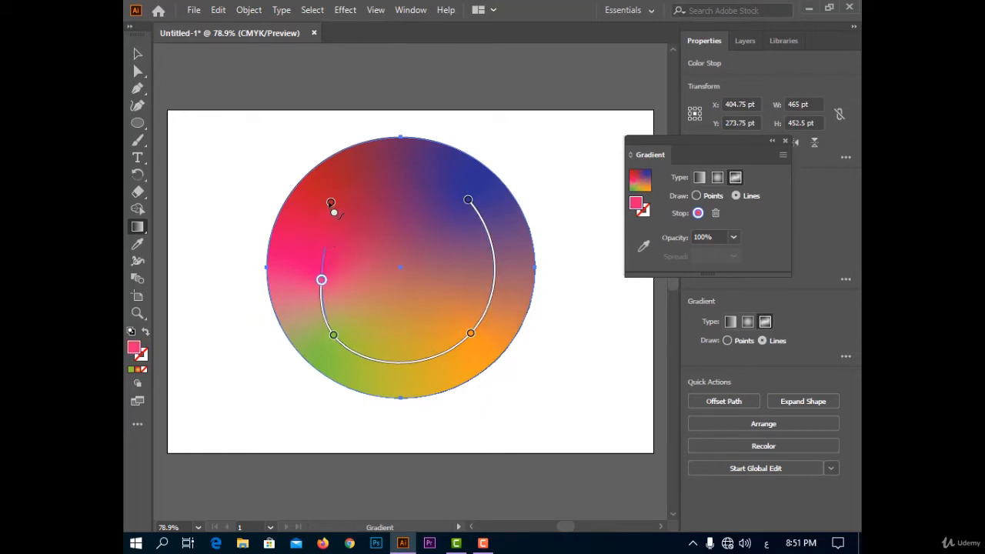
{"action": "left_click", "coordinate": [331, 204]}
- Extend the gradient line from the red stop to a new stop near the ellipse's center, and delete that stop
{"action": "left_click", "coordinate": [413, 267]}
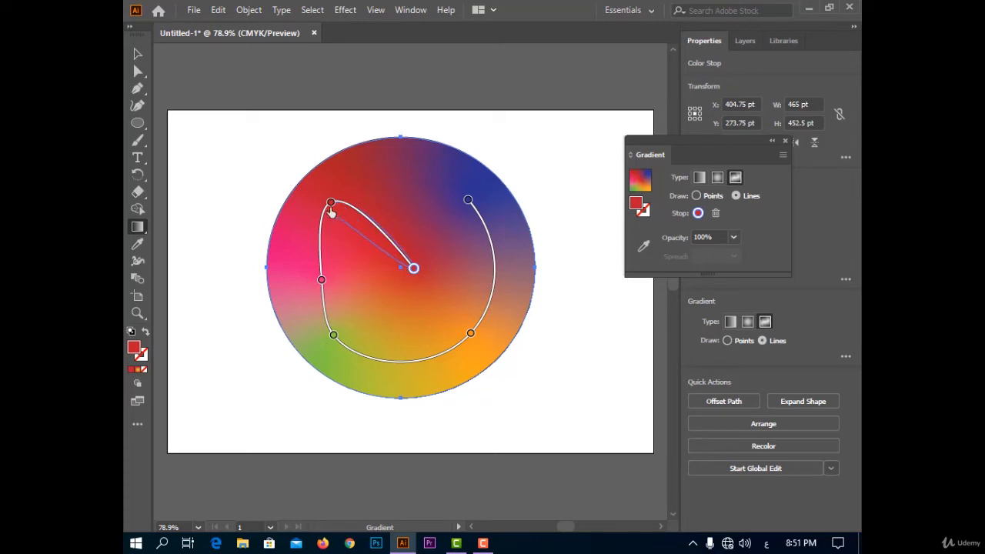
{"action": "left_click", "coordinate": [717, 214]}
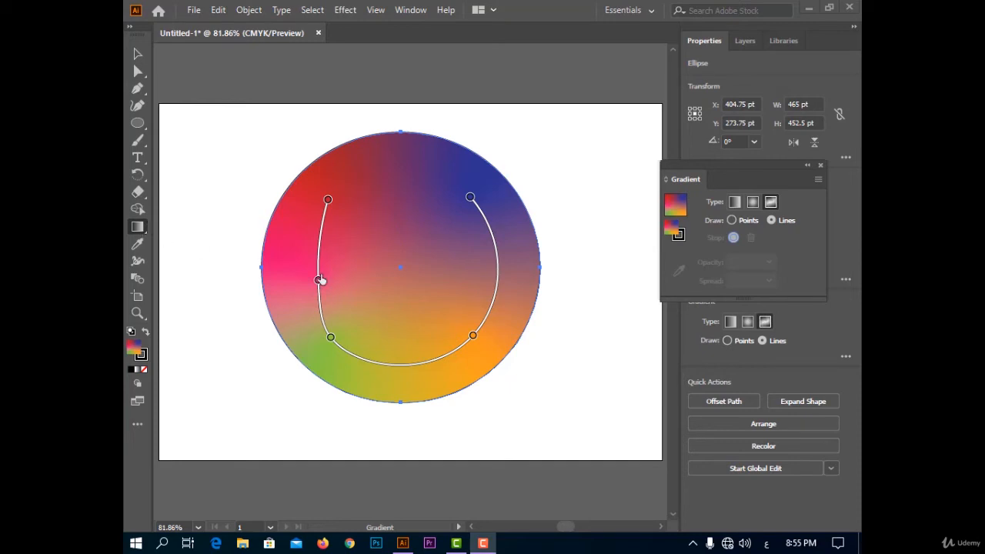
- Change the ellipse's gradient type from freeform to linear
{"action": "left_click", "coordinate": [735, 202]}
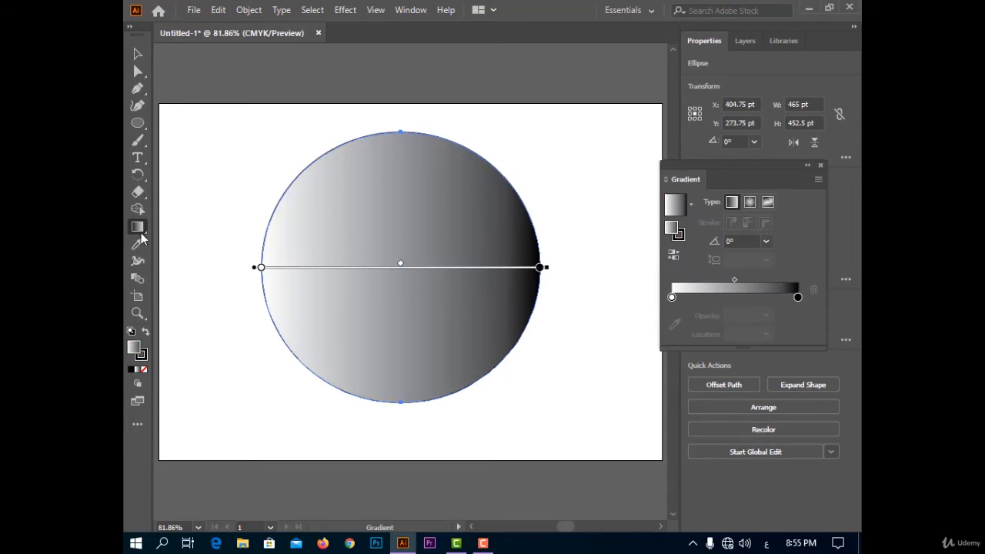
- Redraw the ellipse's linear gradient along several diagonal directions, alternating downward and upward across the shape
{"action": "left_click_drag", "start_coordinate": [266, 146], "coordinate": [563, 407]}
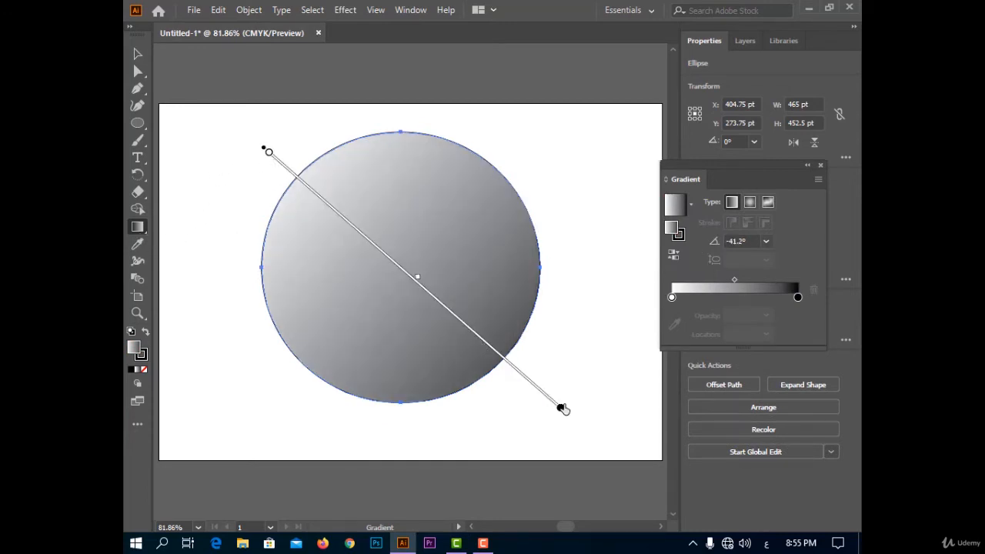
{"action": "left_click_drag", "start_coordinate": [330, 407], "coordinate": [475, 139]}
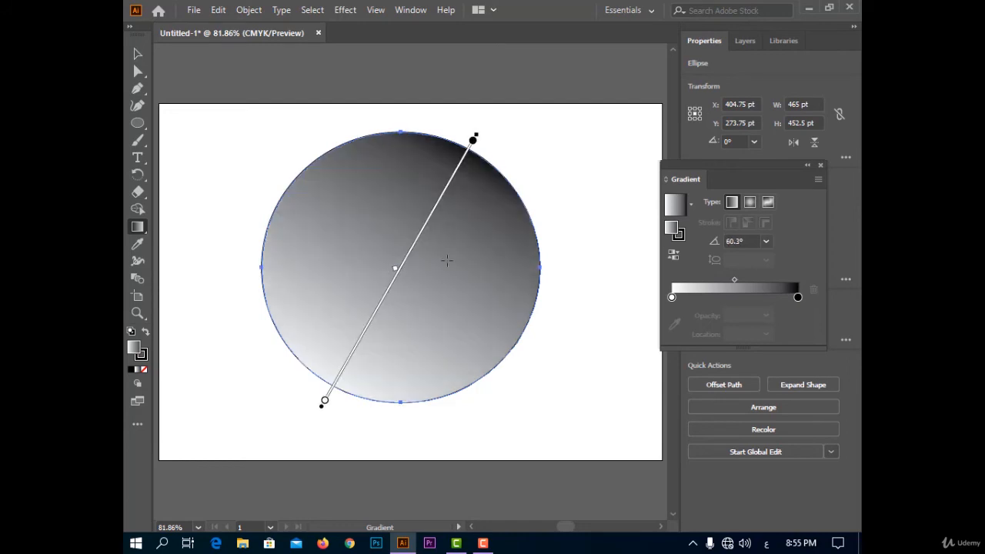
{"action": "left_click_drag", "start_coordinate": [348, 135], "coordinate": [470, 444]}
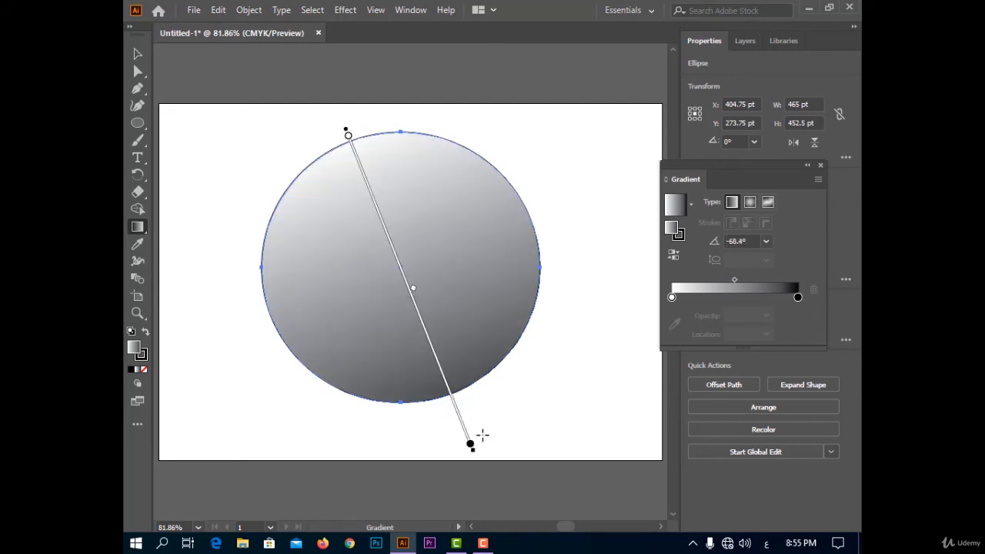
{"action": "left_click_drag", "start_coordinate": [343, 415], "coordinate": [460, 111]}
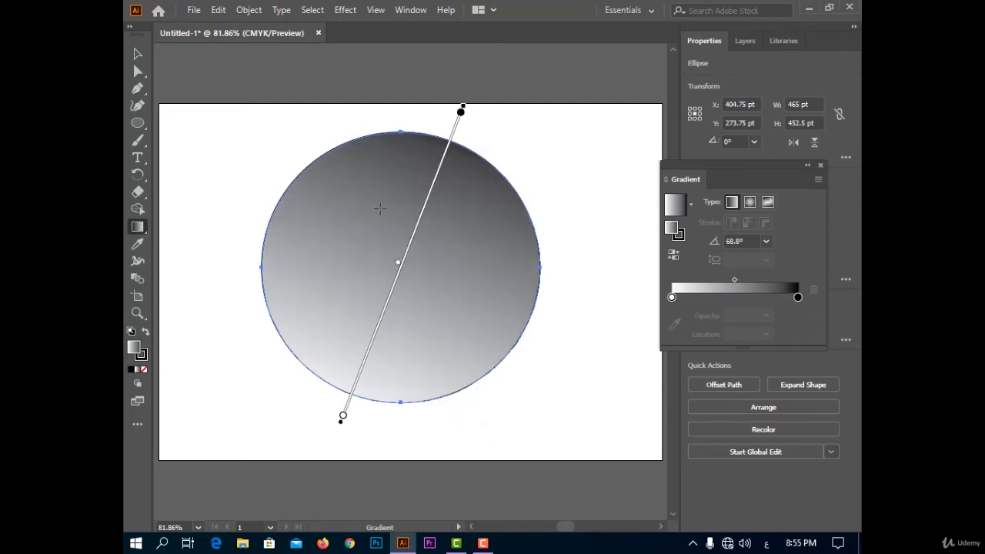
- Adjust the ellipse's near-horizontal gradient, moving the white stop to about 19%, the black stop toward the far edge, and the midpoint toward white
{"action": "left_click_drag", "start_coordinate": [261, 229], "coordinate": [373, 278]}
{"action": "left_click_drag", "start_coordinate": [260, 260], "coordinate": [314, 264]}
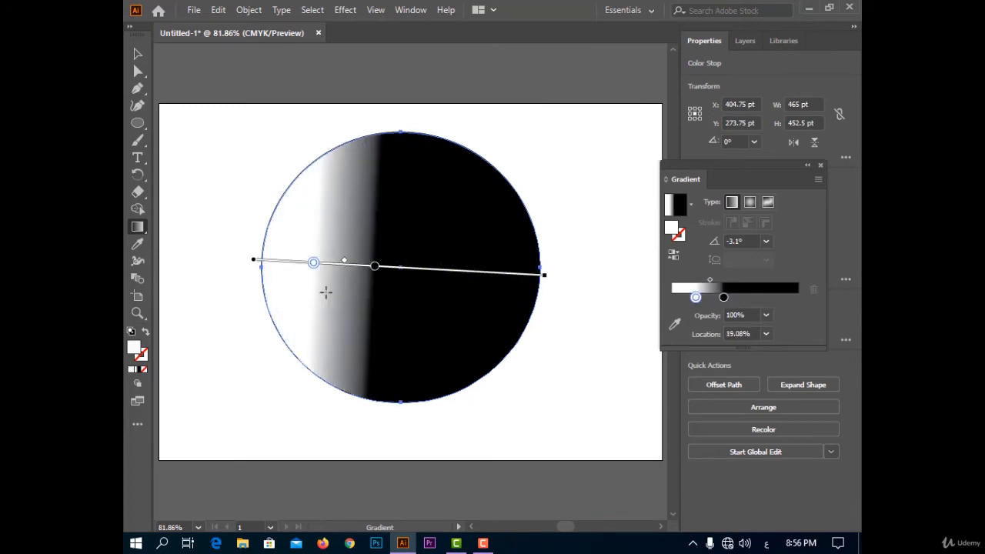
{"action": "left_click_drag", "start_coordinate": [377, 271], "coordinate": [515, 275]}
{"action": "left_click_drag", "start_coordinate": [415, 268], "coordinate": [323, 277]}
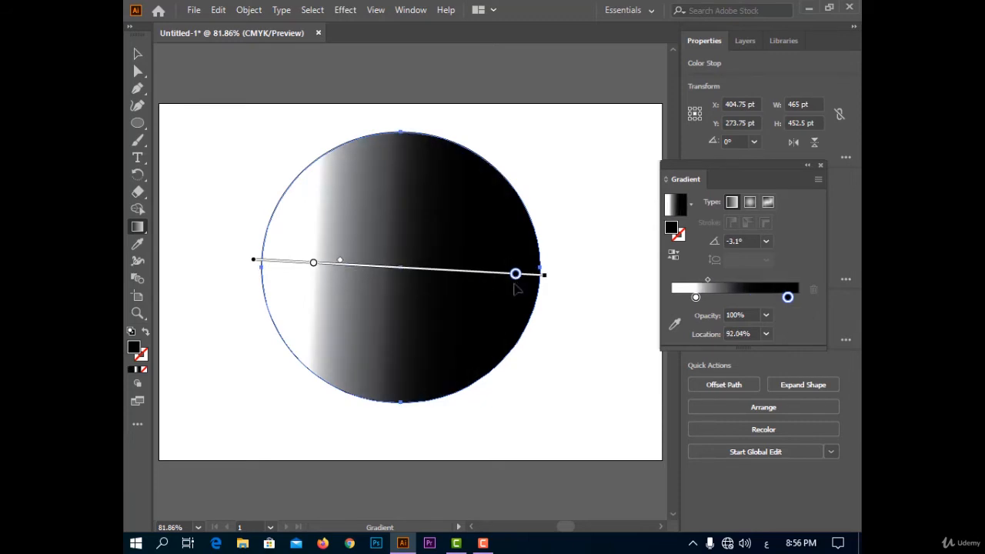
{"action": "left_click_drag", "start_coordinate": [518, 286], "coordinate": [494, 286]}
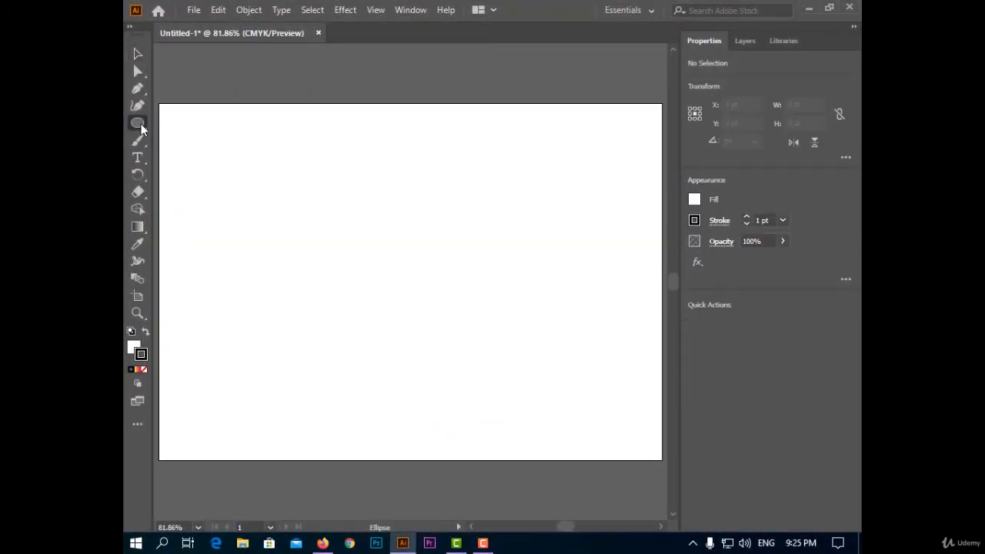
- Draw a square about 440 pt wide in the middle of the artboard and round its four corners
{"action": "left_click_drag", "start_coordinate": [139, 123], "coordinate": [192, 124]}
{"action": "mouse_move", "coordinate": [236, 161]}
{"action": "left_mouse_down"}
{"action": "mouse_move", "coordinate": [548, 339]}
{"action": "mouse_move", "coordinate": [534, 377]}
{"action": "mouse_move", "coordinate": [488, 326]}
{"action": "mouse_move", "coordinate": [500, 343]}
{"action": "left_mouse_up"}
{"action": "key", "text": "v"}
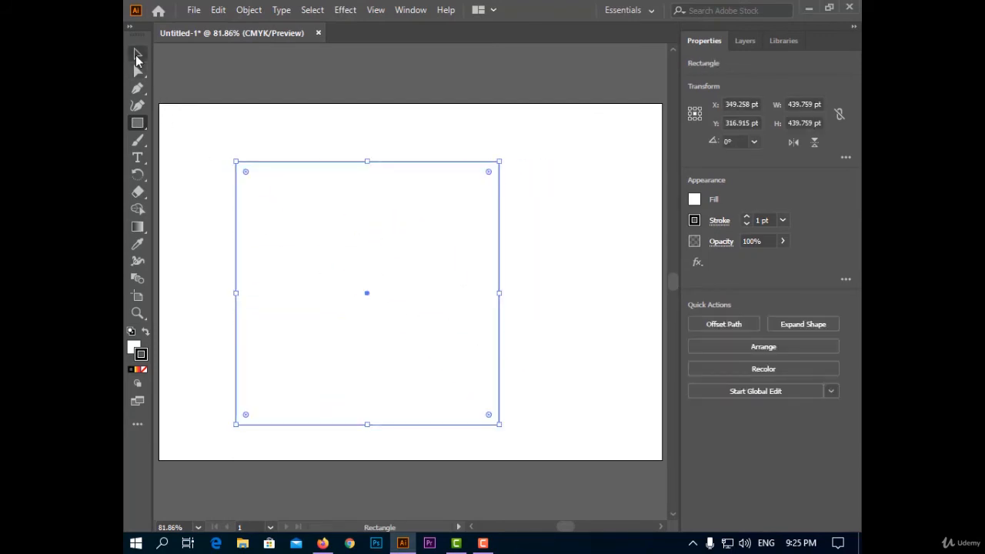
{"action": "left_click_drag", "start_coordinate": [310, 216], "coordinate": [334, 202]}
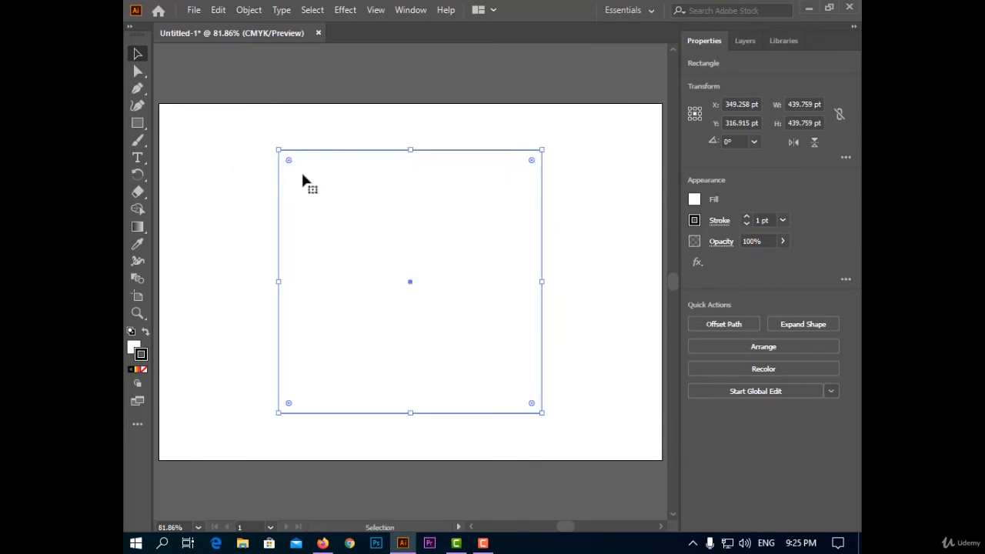
{"action": "left_click_drag", "start_coordinate": [288, 163], "coordinate": [315, 191]}
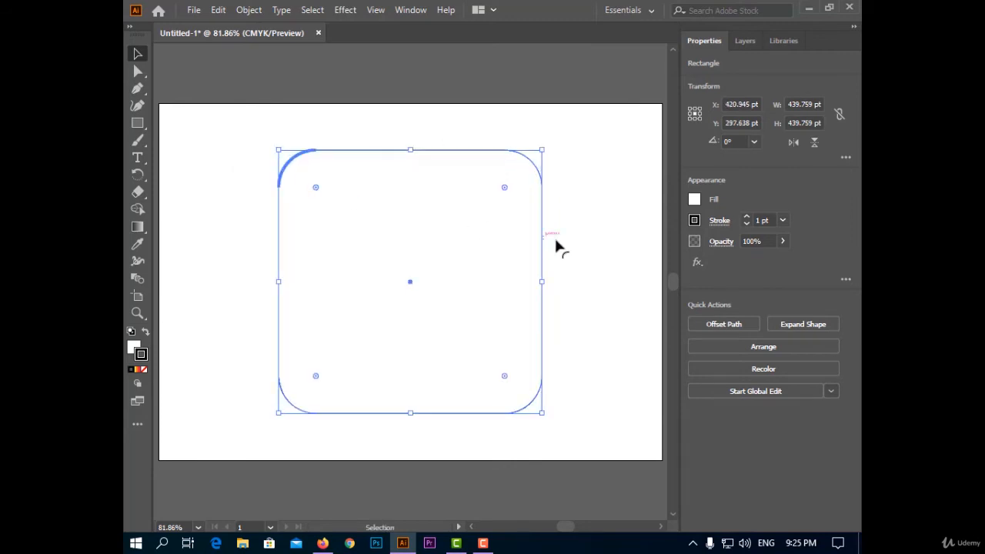
{"action": "left_click", "coordinate": [576, 241]}
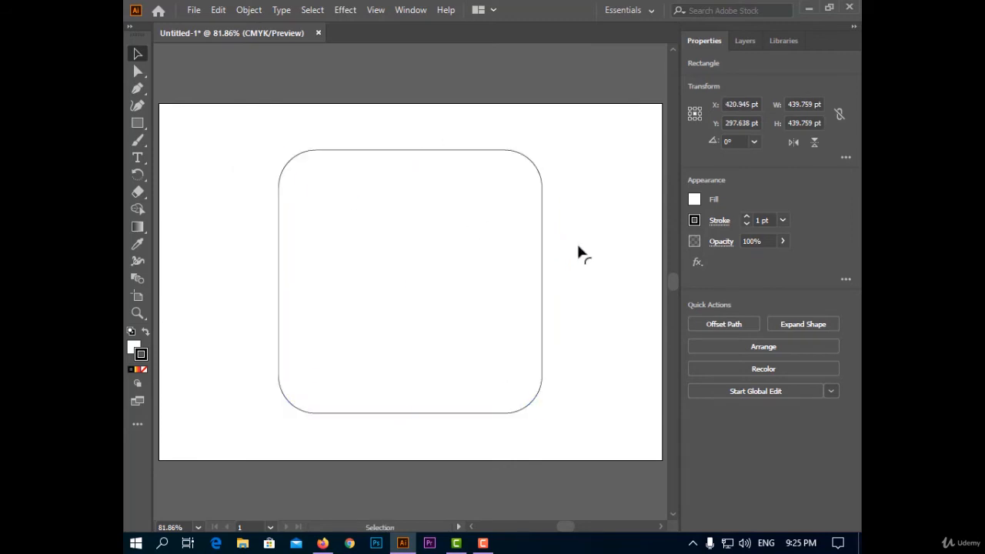
- Draw a second square about 301 pt wide with rounded corners and center it inside the large rounded square
{"action": "left_click", "coordinate": [139, 125]}
{"action": "left_click_drag", "start_coordinate": [322, 180], "coordinate": [503, 360]}
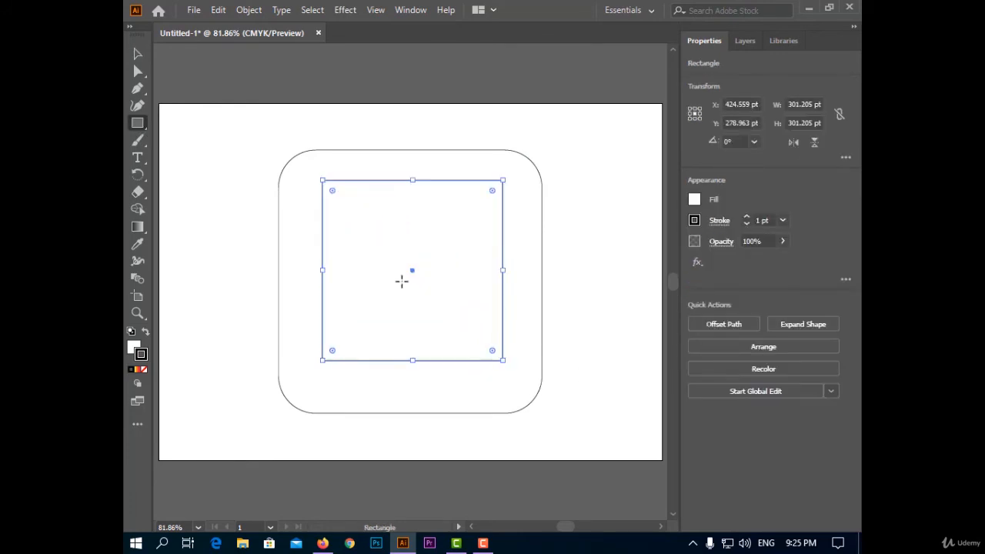
{"action": "left_click_drag", "start_coordinate": [333, 190], "coordinate": [353, 210]}
{"action": "left_click_drag", "start_coordinate": [416, 231], "coordinate": [416, 253]}
{"action": "key", "text": "Delete"}
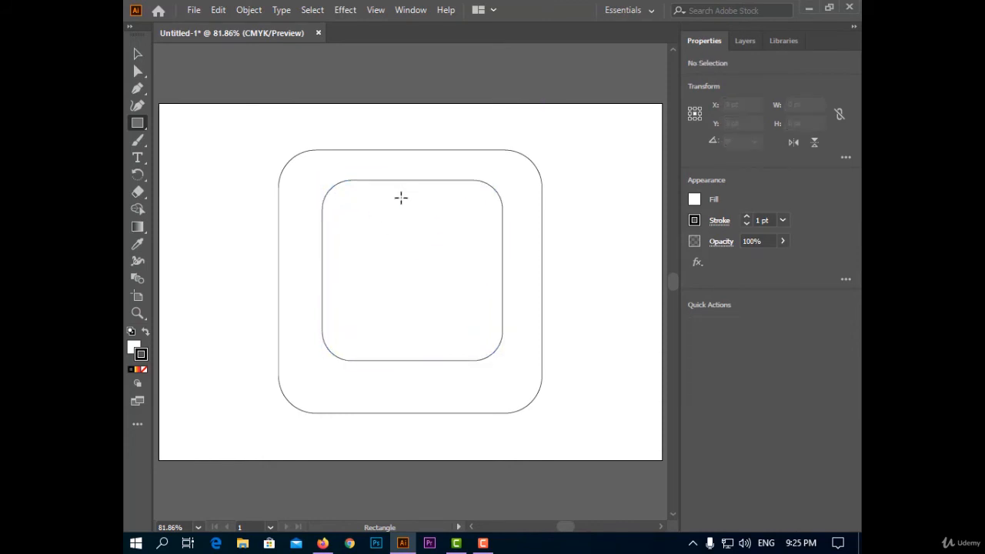
{"action": "key", "text": "v"}
{"action": "left_click_drag", "start_coordinate": [377, 191], "coordinate": [378, 202]}
{"action": "left_click", "coordinate": [584, 235]}
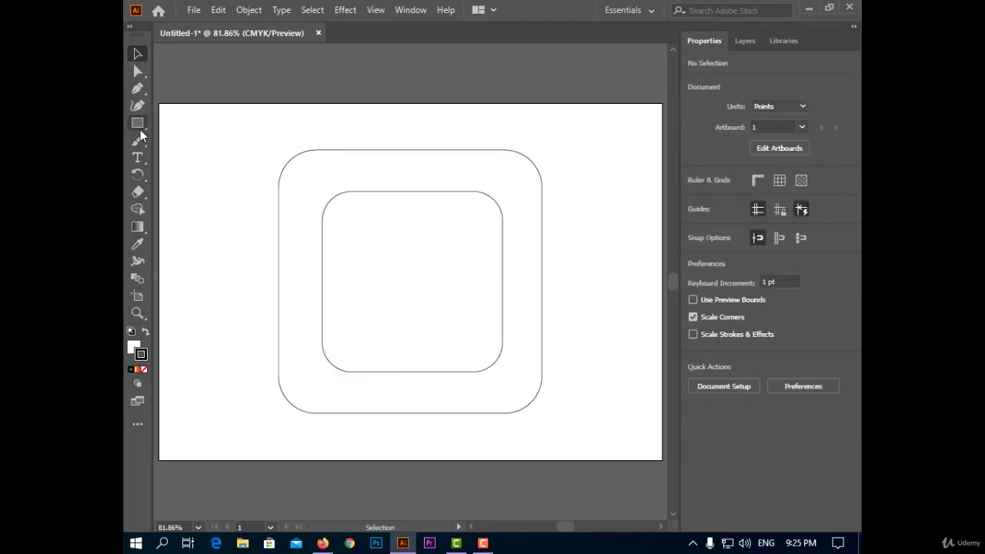
- Draw a circle about 180 pt in diameter and center it inside the inner rounded square
{"action": "left_click_drag", "start_coordinate": [139, 130], "coordinate": [176, 139]}
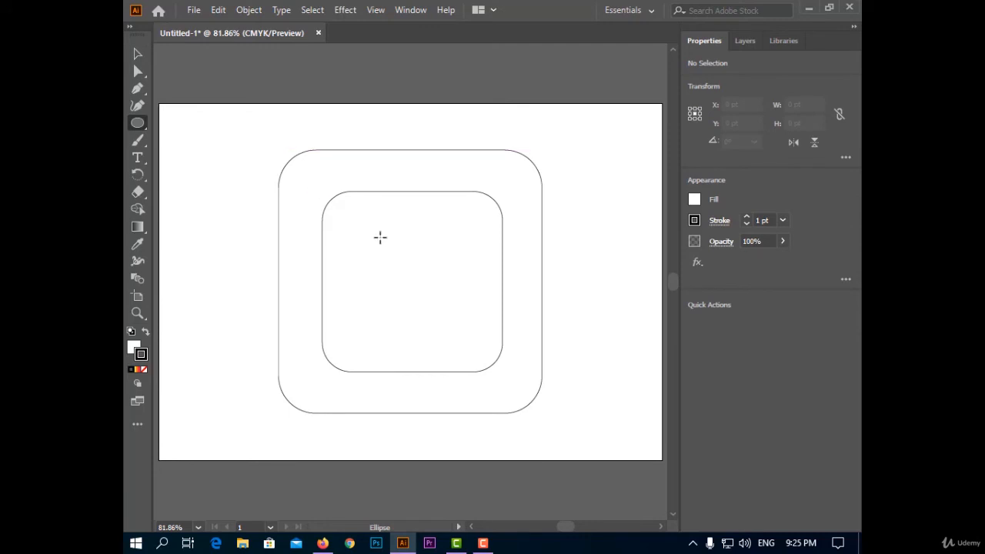
{"action": "left_click_drag", "start_coordinate": [380, 237], "coordinate": [480, 344]}
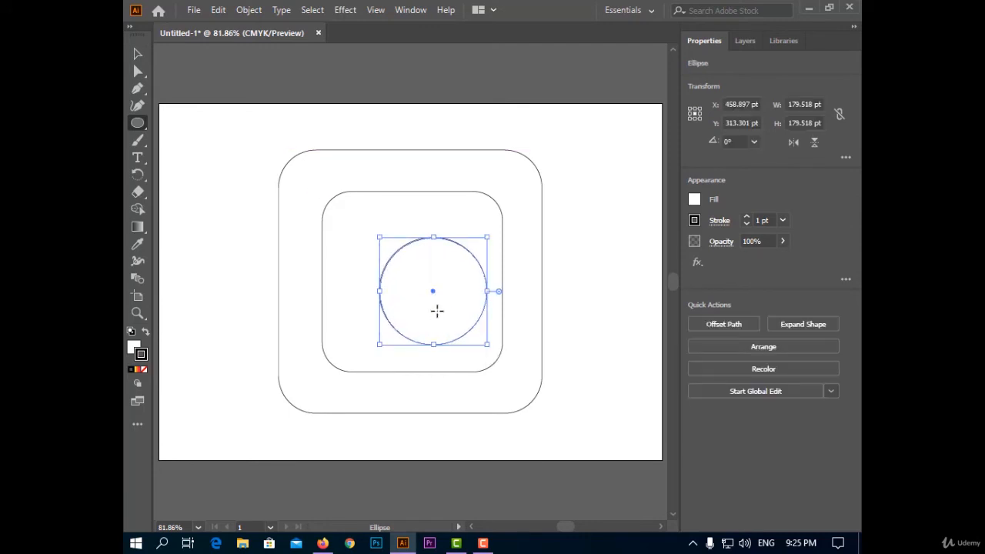
{"action": "left_click_drag", "start_coordinate": [433, 297], "coordinate": [414, 290]}
- Draw a 50 pt circle near the upper-right corner of the inner rounded square
{"action": "mouse_move", "coordinate": [464, 211]}
{"action": "left_mouse_down"}
{"action": "mouse_move", "coordinate": [492, 239]}
{"action": "mouse_move", "coordinate": [472, 228]}
{"action": "left_mouse_up"}
{"action": "left_click", "coordinate": [594, 220]}
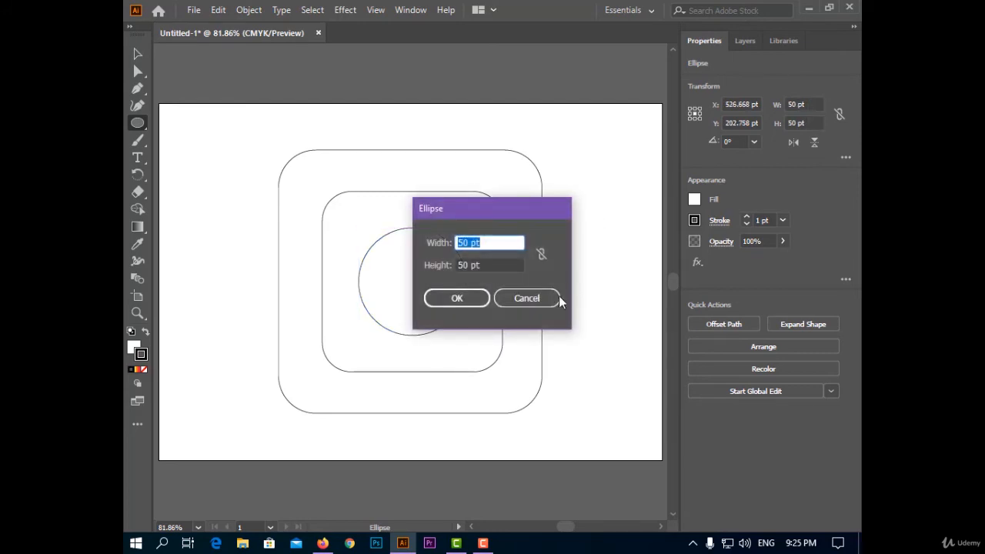
{"action": "left_click", "coordinate": [528, 298]}
{"action": "key", "text": "v"}
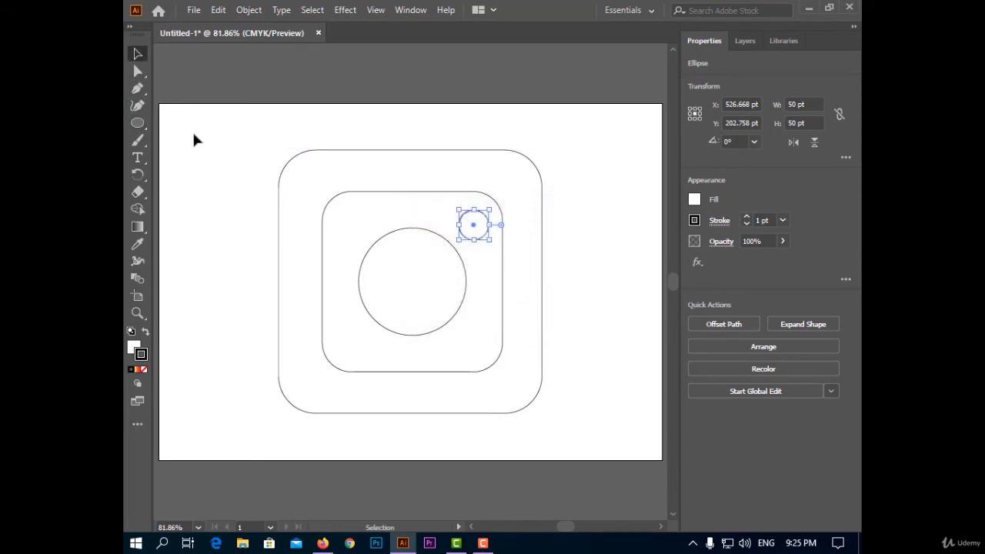
- Set the small circle's stroke to None
{"action": "left_click", "coordinate": [695, 221]}
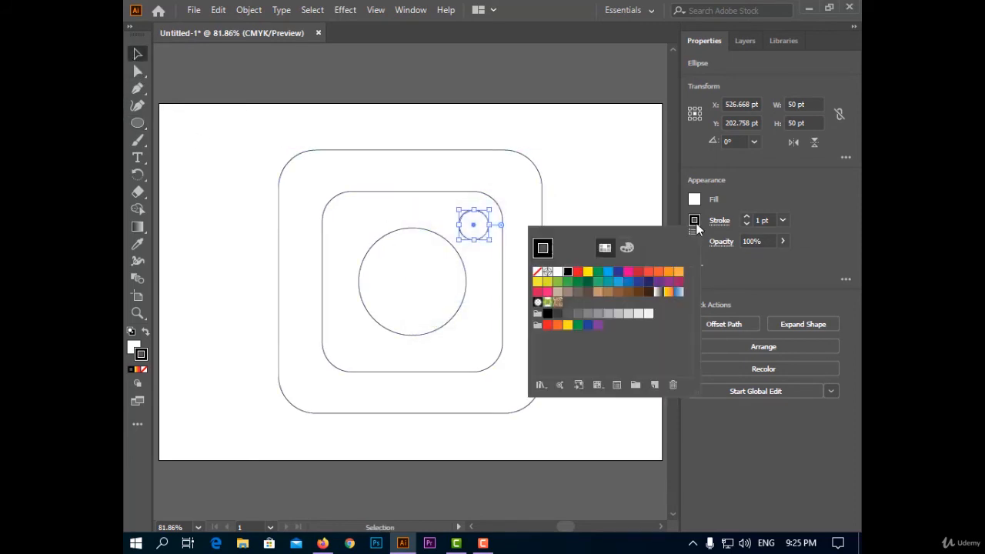
{"action": "left_click", "coordinate": [537, 272]}
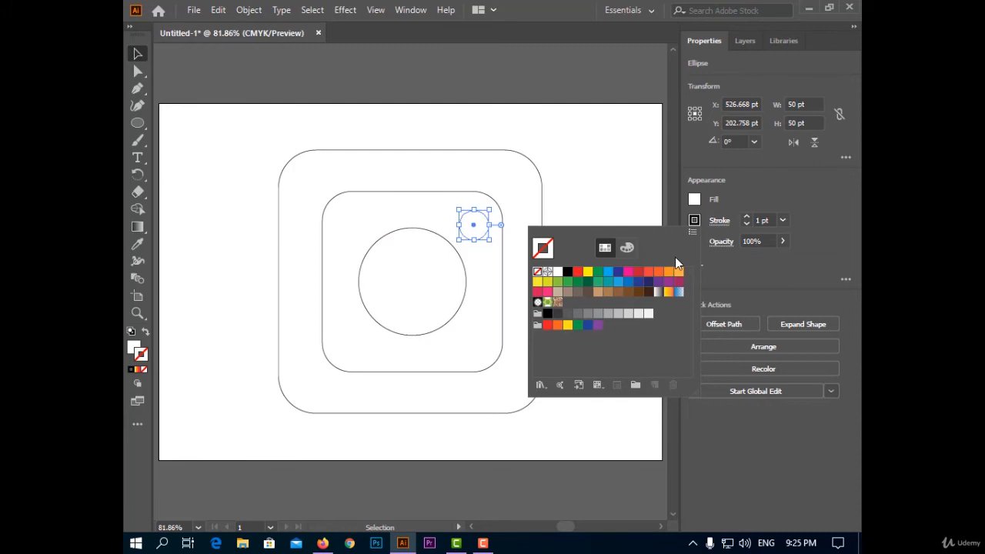
{"action": "left_click", "coordinate": [737, 198]}
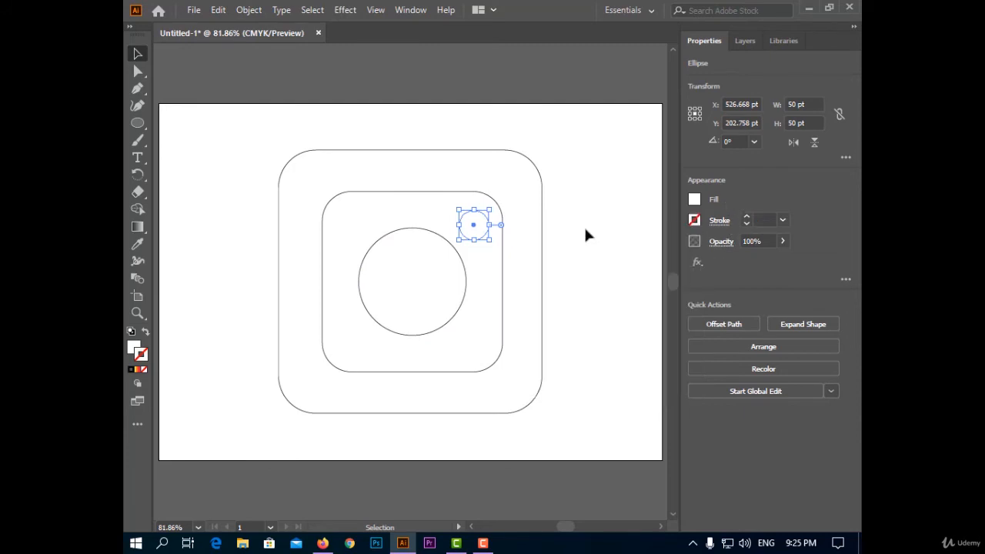
- Give the central circle a white stroke and no fill, and raise its stroke weight to at least 8 pt
{"action": "left_click", "coordinate": [466, 282]}
{"action": "left_click", "coordinate": [694, 220]}
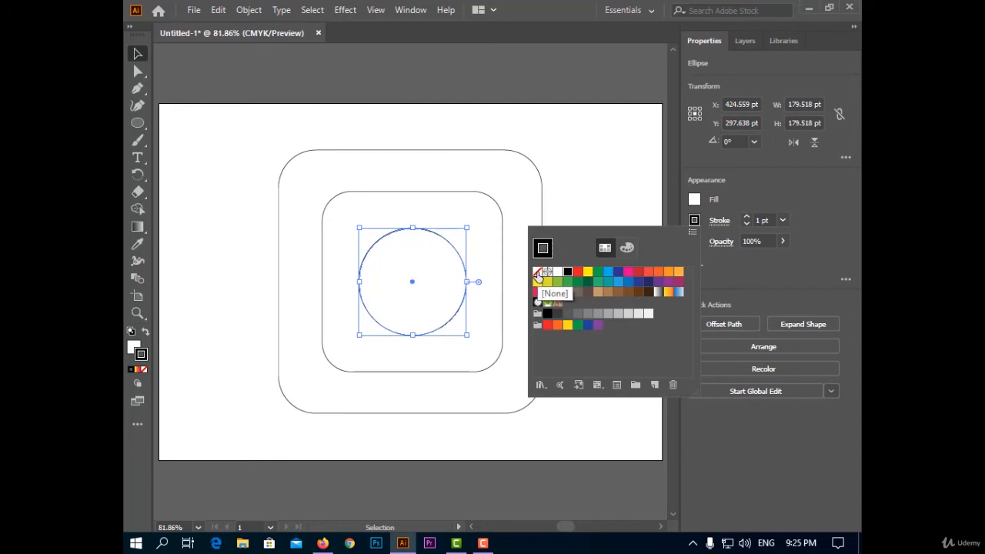
{"action": "left_click", "coordinate": [558, 272]}
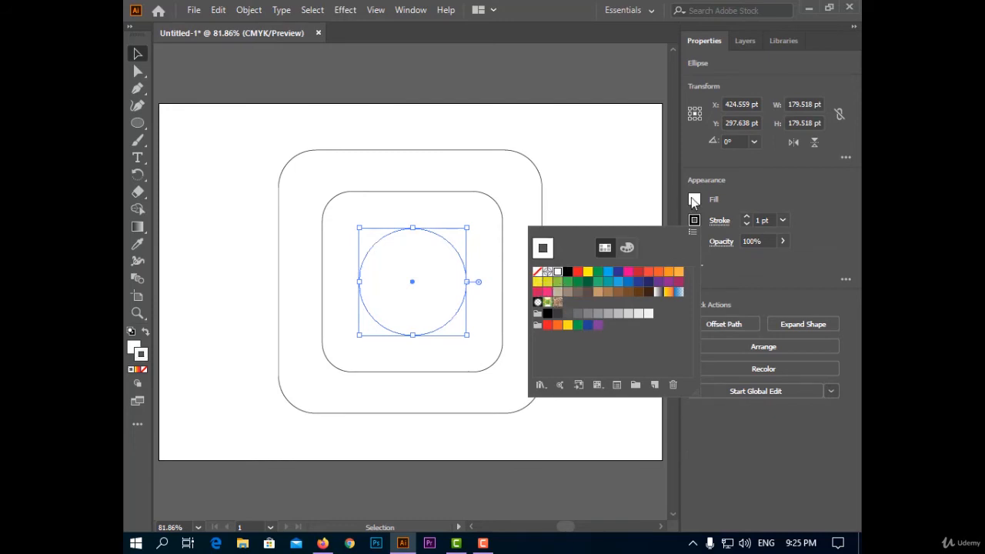
{"action": "left_click", "coordinate": [692, 199]}
{"action": "left_click", "coordinate": [694, 199]}
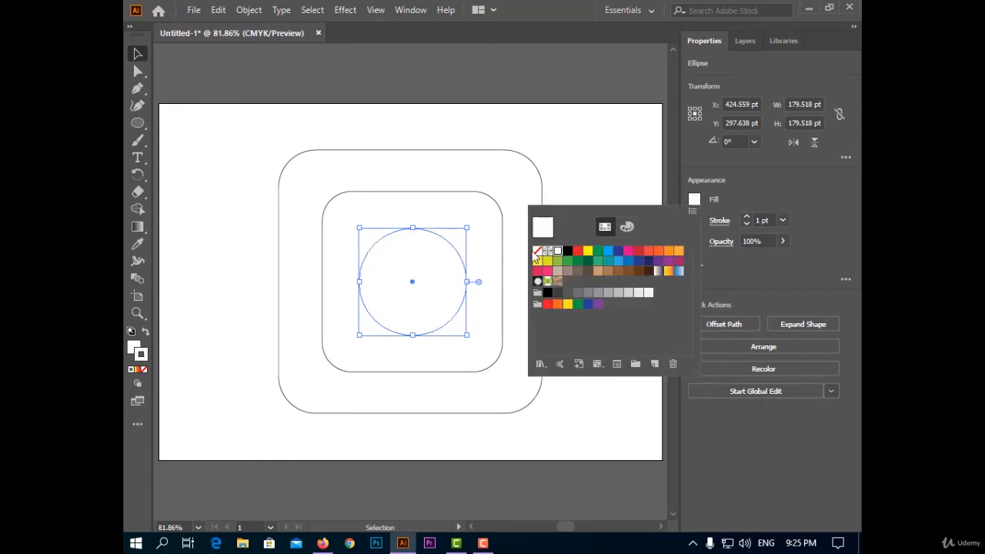
{"action": "left_click", "coordinate": [536, 252]}
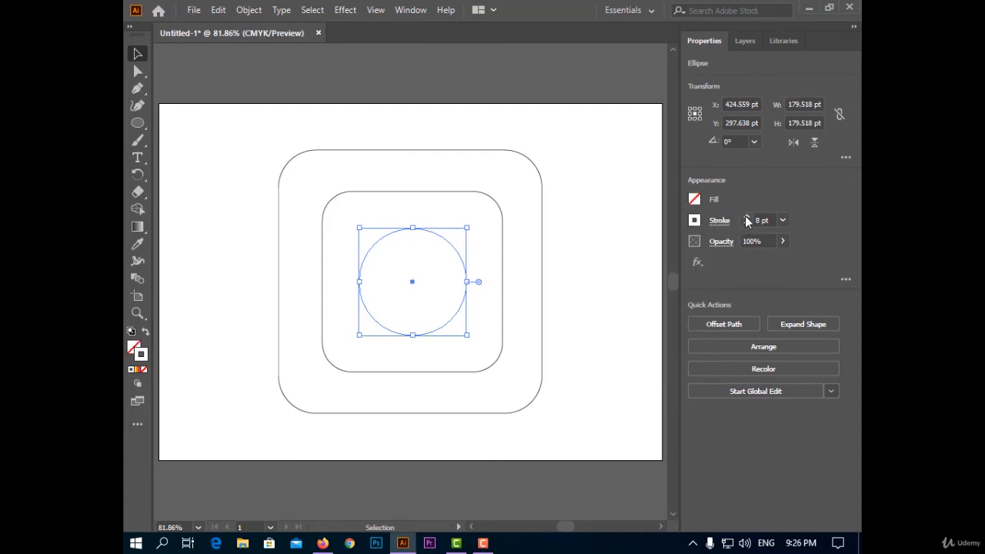
{"action": "left_click", "coordinate": [746, 218]}
- Give the inner rounded square a white stroke and set its fill to None
{"action": "left_click", "coordinate": [503, 245]}
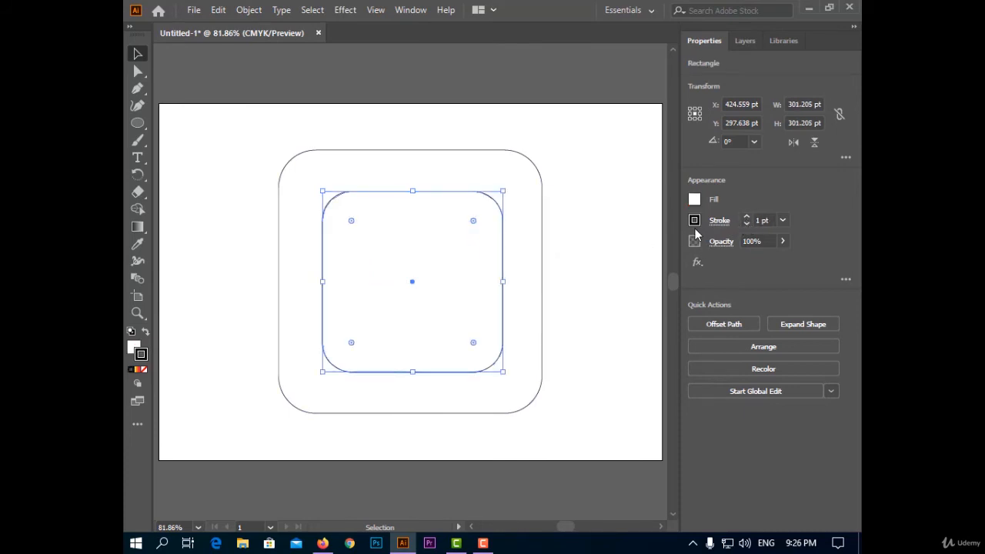
{"action": "left_click", "coordinate": [696, 222]}
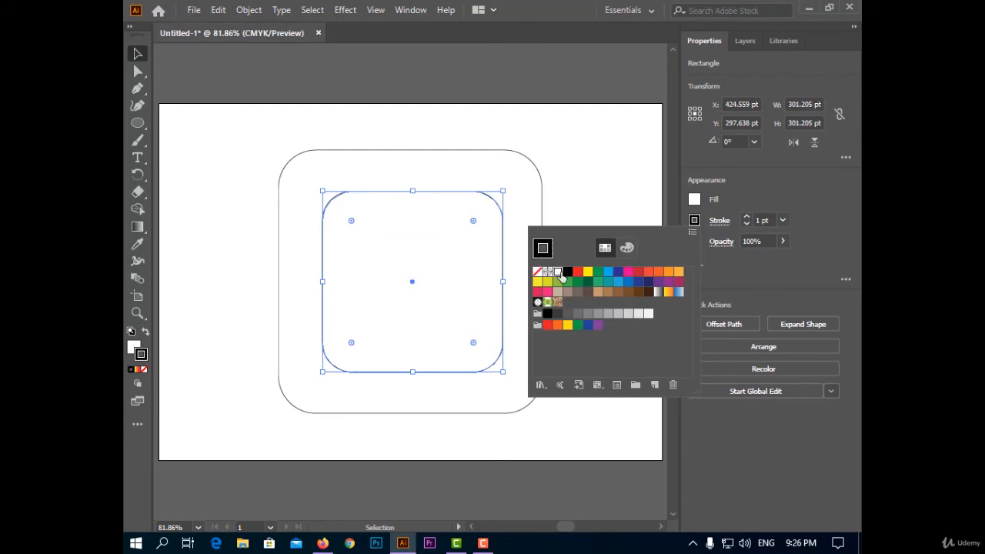
{"action": "left_click", "coordinate": [694, 201]}
{"action": "left_click", "coordinate": [694, 201]}
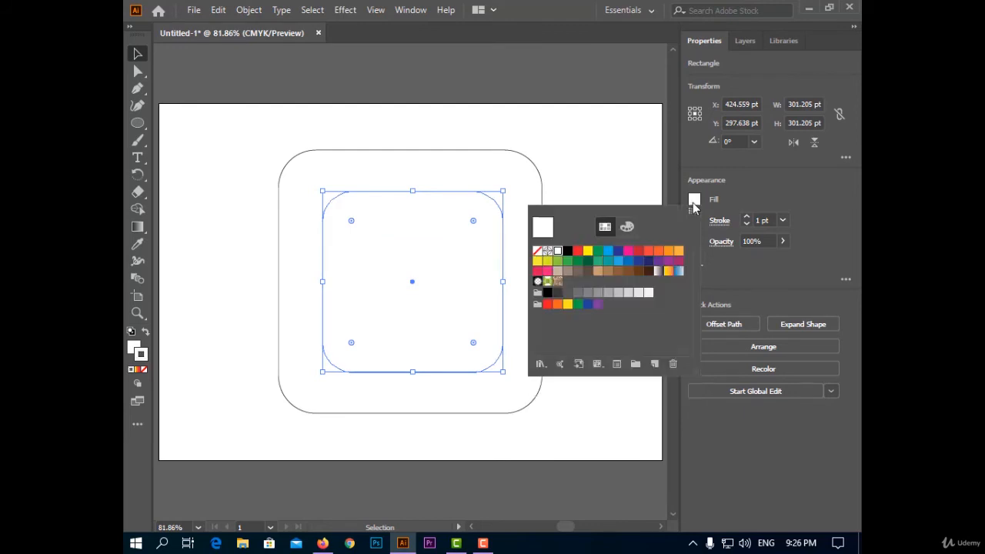
{"action": "left_click", "coordinate": [537, 252]}
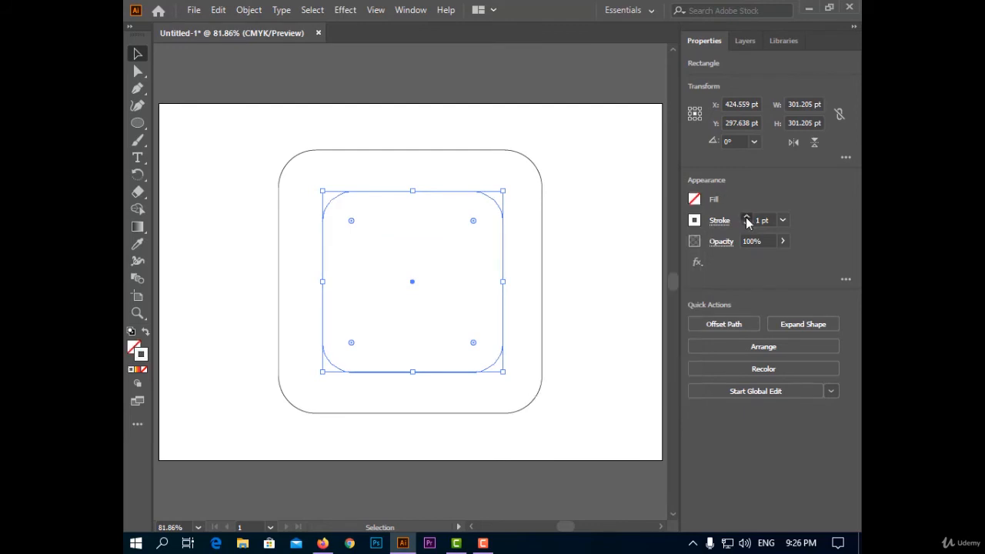
- Remove the stroke from the large outer rounded square
{"action": "left_click", "coordinate": [536, 390]}
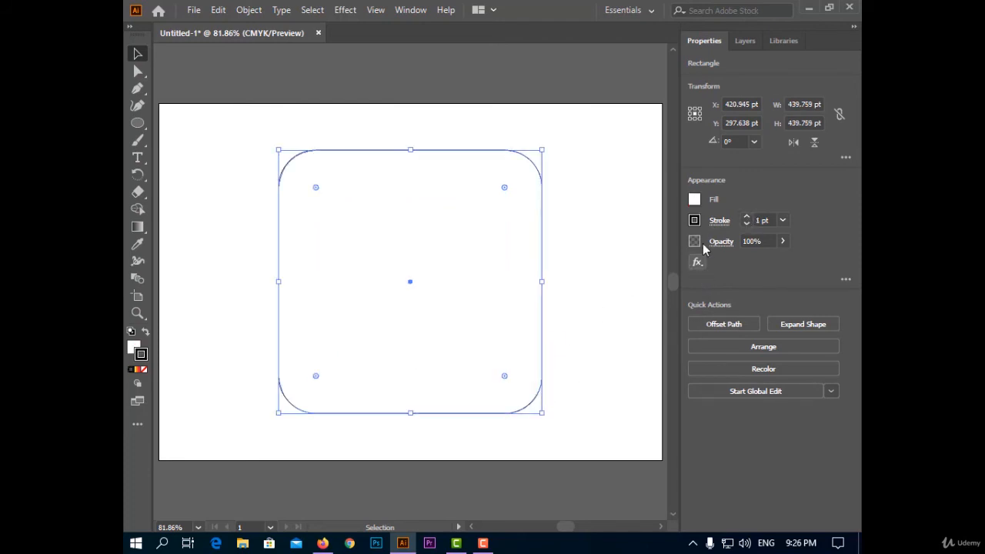
{"action": "left_click", "coordinate": [694, 220]}
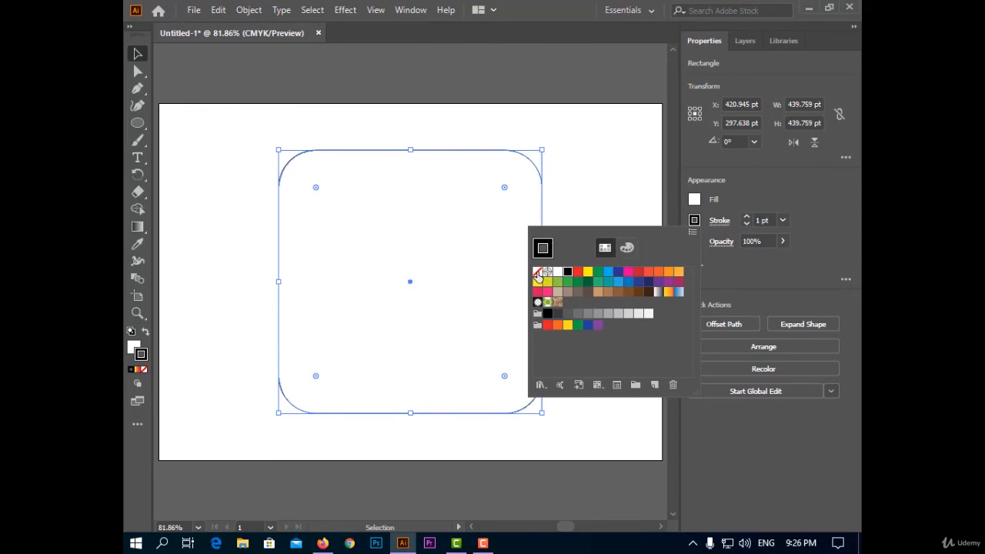
{"action": "left_click", "coordinate": [537, 272]}
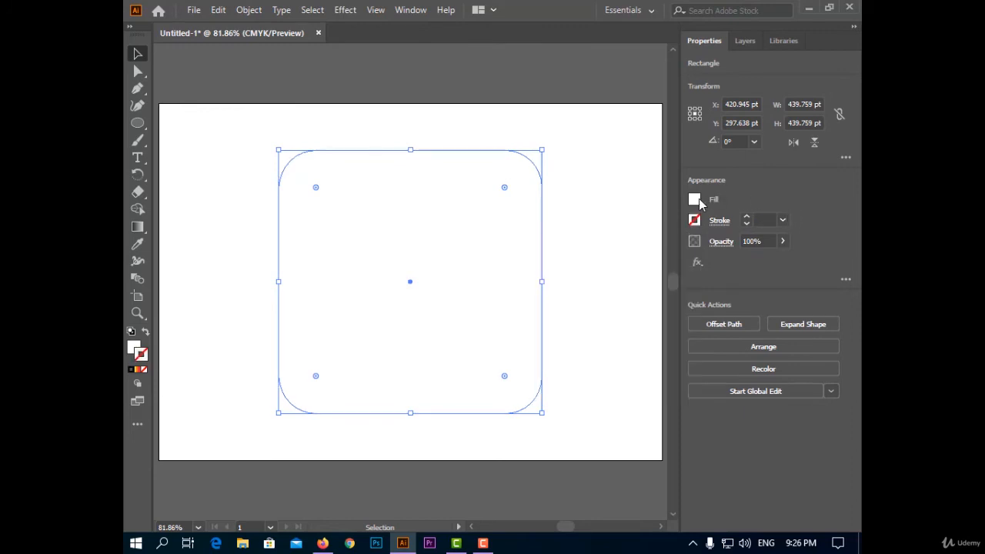
- Open the gradient settings targeting the large rounded square's fill and set its stroke to None
{"action": "left_click", "coordinate": [137, 369]}
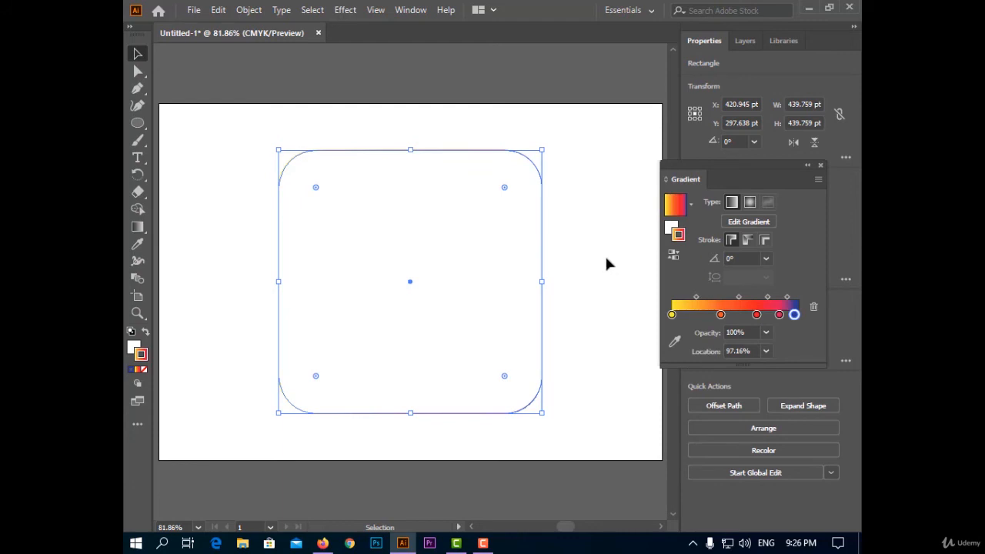
{"action": "left_click_drag", "start_coordinate": [755, 177], "coordinate": [764, 195]}
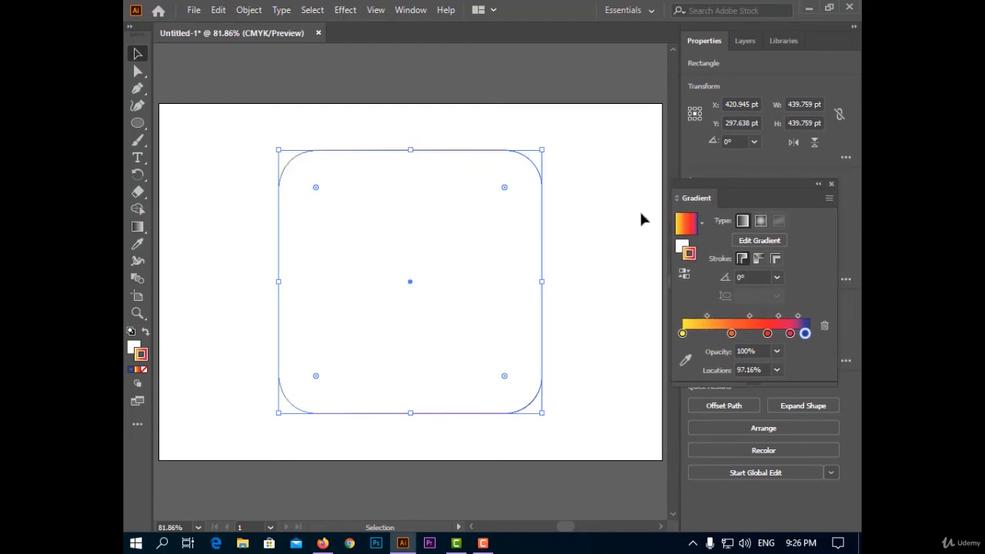
{"action": "left_click", "coordinate": [682, 247]}
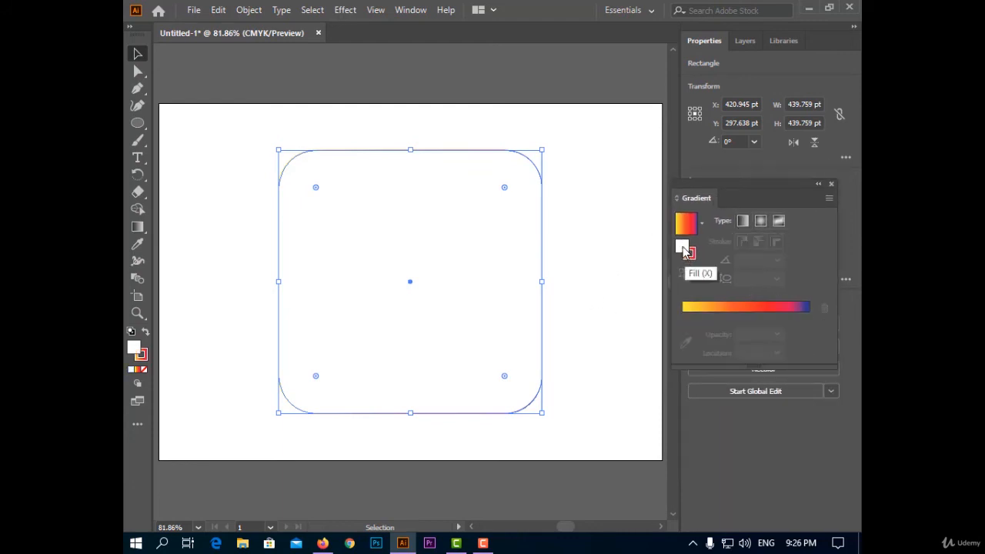
{"action": "double_click", "coordinate": [683, 248]}
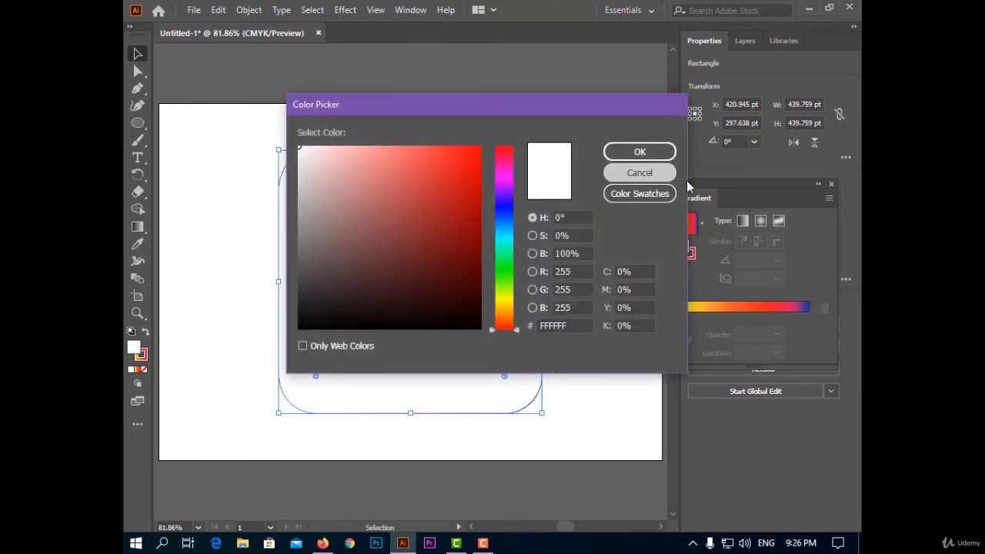
{"action": "key", "text": "Escape"}
{"action": "mouse_move", "coordinate": [730, 194]}
{"action": "left_mouse_down"}
{"action": "mouse_move", "coordinate": [619, 291]}
{"action": "mouse_move", "coordinate": [634, 310]}
{"action": "left_mouse_up"}
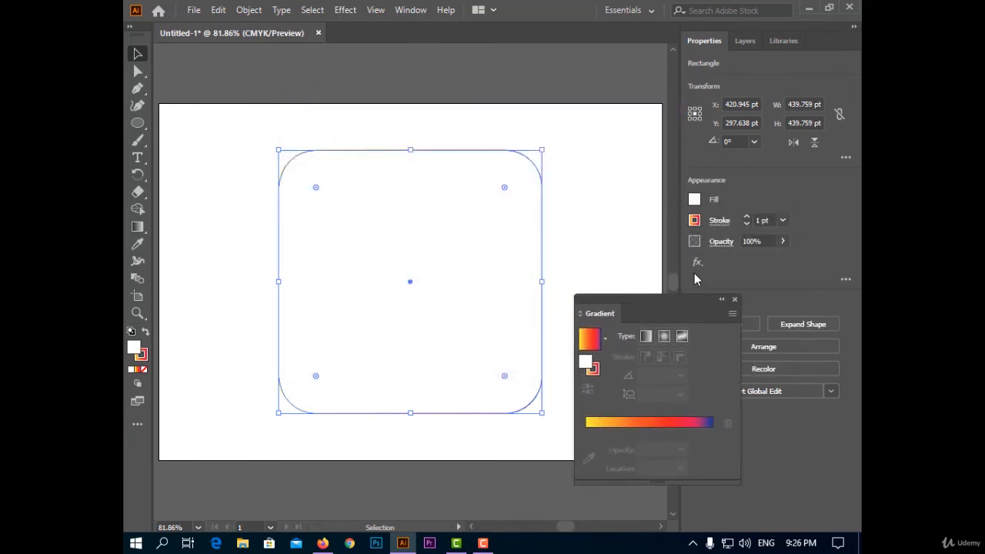
{"action": "left_click", "coordinate": [695, 221]}
{"action": "left_click", "coordinate": [538, 272]}
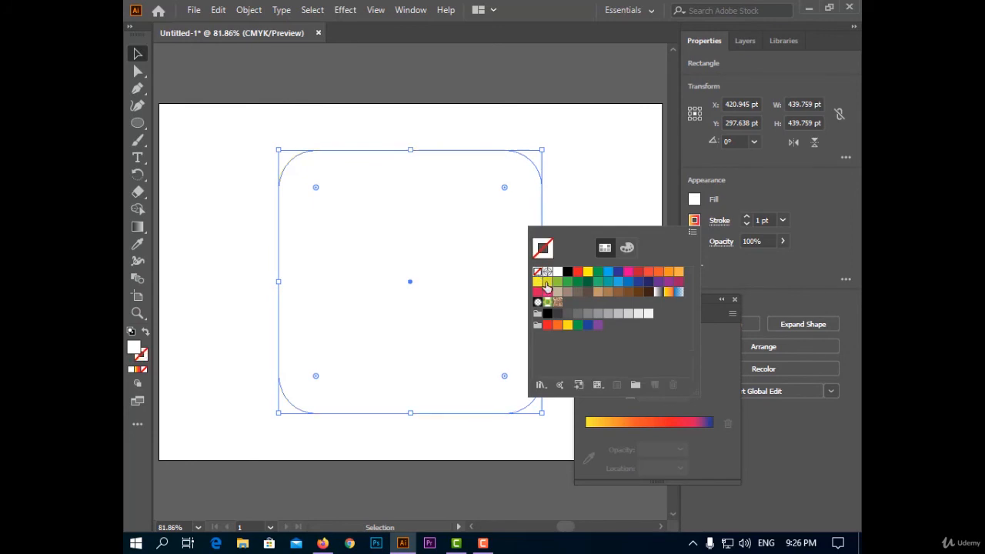
{"action": "left_click", "coordinate": [717, 321]}
- Apply a freeform gradient in points mode to the large square's fill and delete its upper-right and upper-left color points
{"action": "left_click_drag", "start_coordinate": [697, 312], "coordinate": [736, 246]}
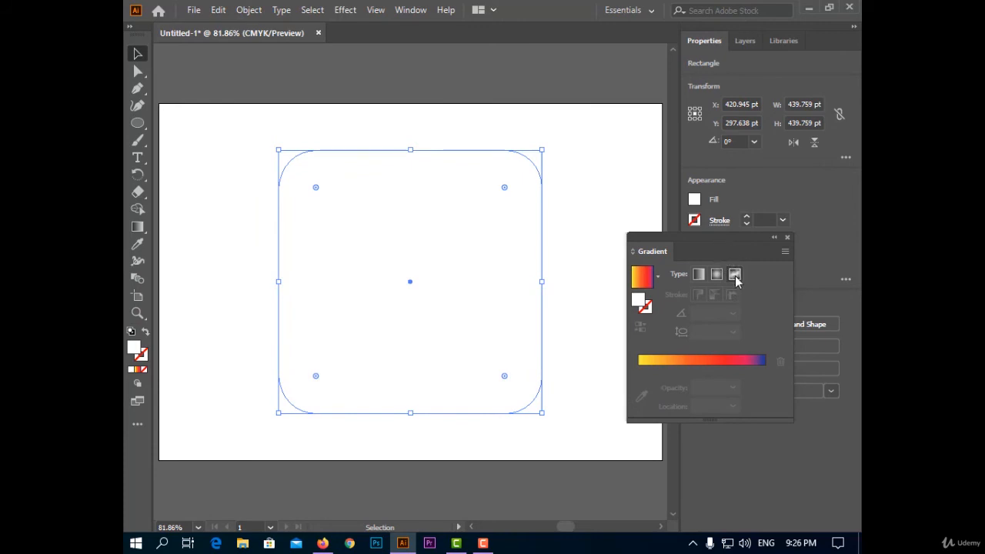
{"action": "left_click", "coordinate": [735, 275]}
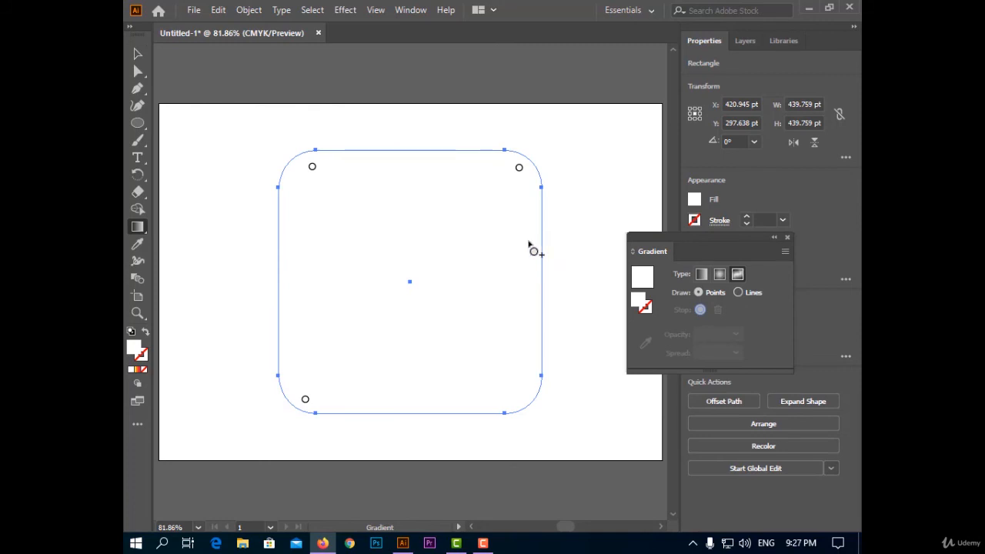
{"action": "left_click", "coordinate": [519, 169]}
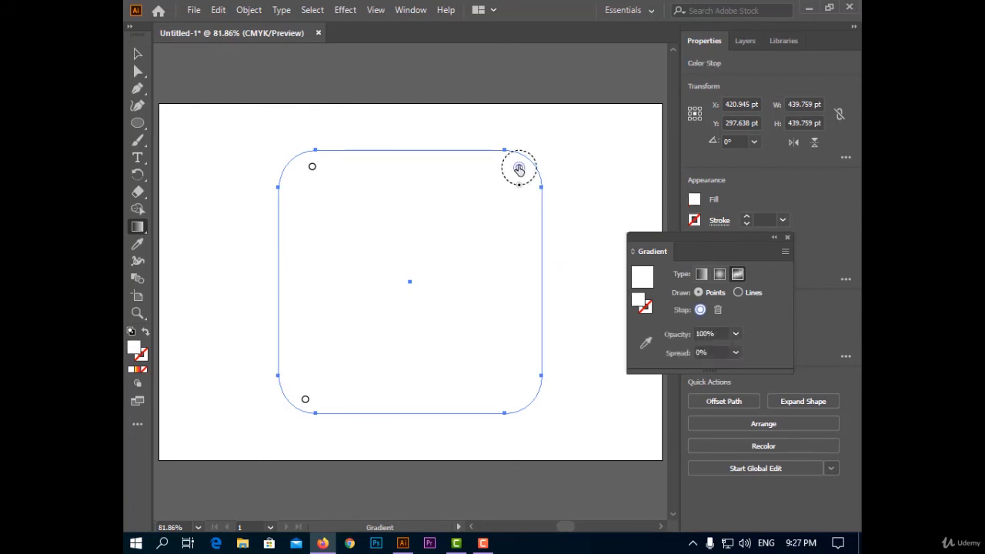
{"action": "left_click", "coordinate": [717, 310]}
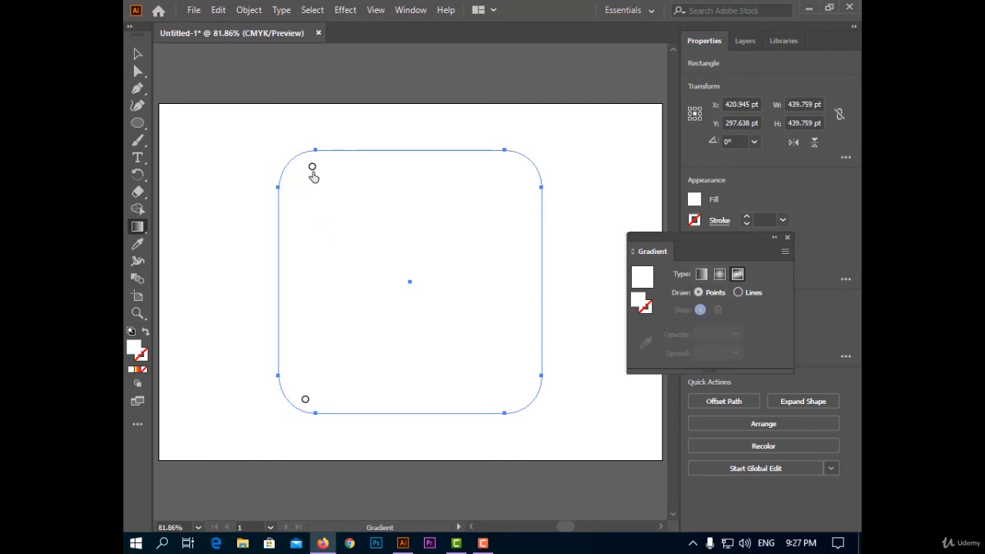
{"action": "left_click", "coordinate": [312, 167]}
- Shift the remaining lower-left gradient point slightly inward and color it yellow
{"action": "left_click_drag", "start_coordinate": [306, 400], "coordinate": [317, 399]}
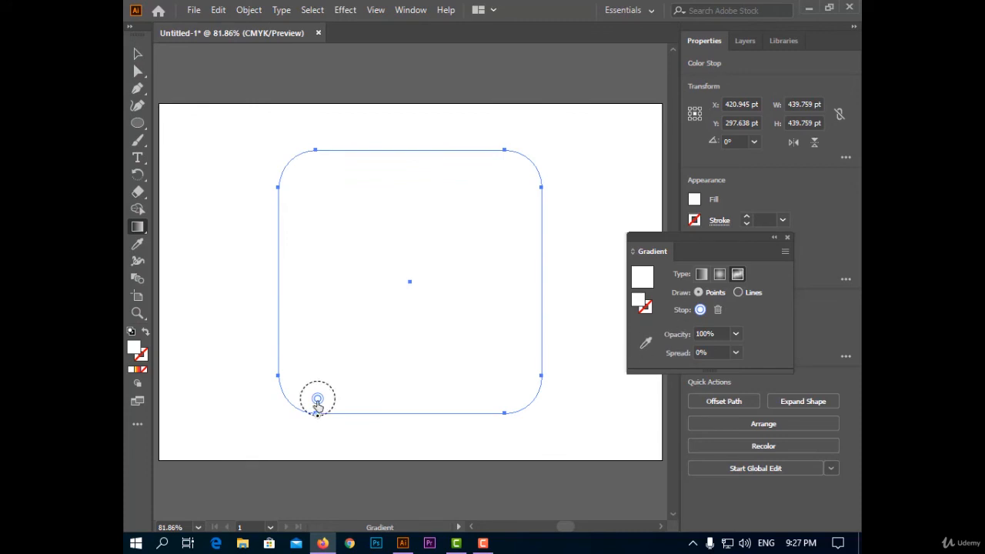
{"action": "double_click", "coordinate": [317, 399]}
{"action": "left_click", "coordinate": [288, 273]}
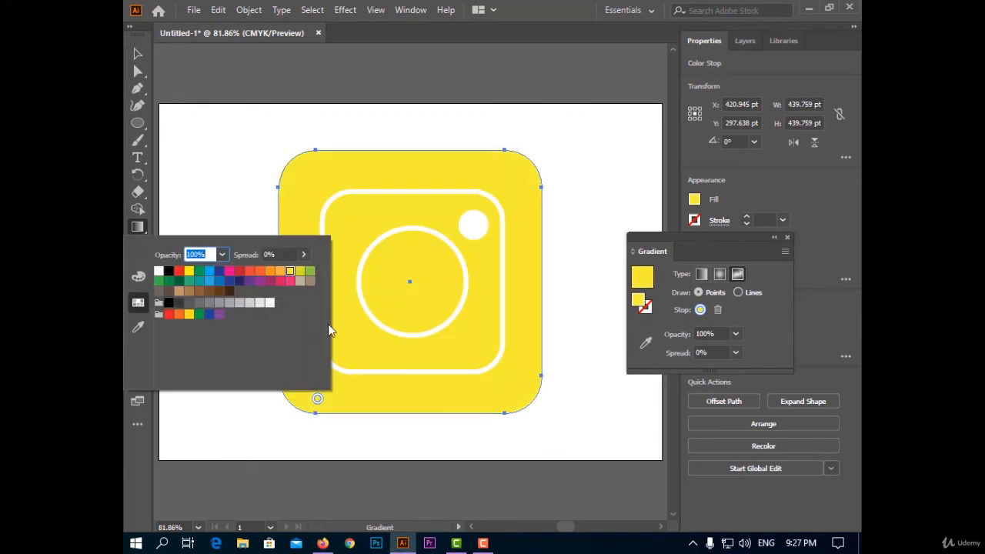
{"action": "left_click", "coordinate": [362, 360]}
- Add an orange gradient point just inside the inner square's lower-left corner
{"action": "left_click", "coordinate": [362, 352]}
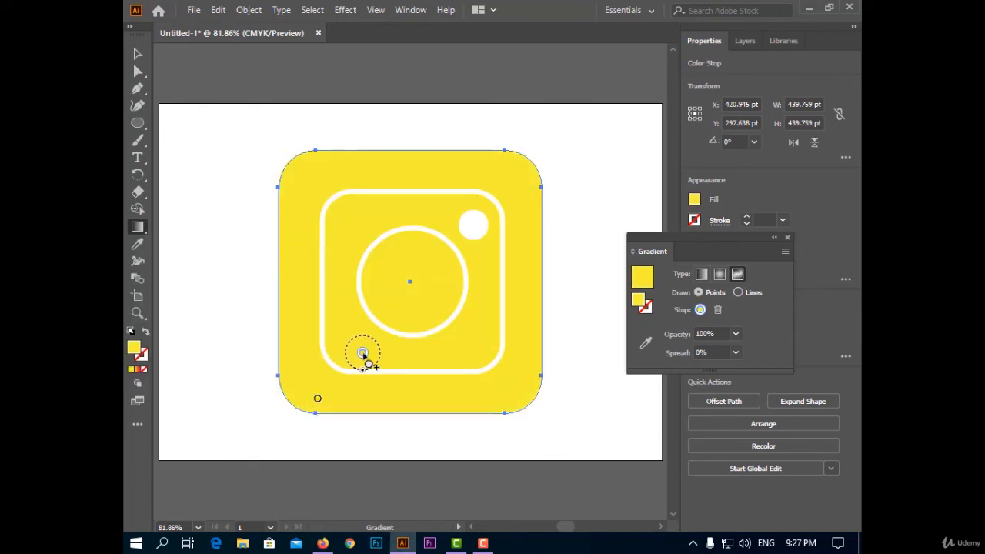
{"action": "double_click", "coordinate": [362, 354]}
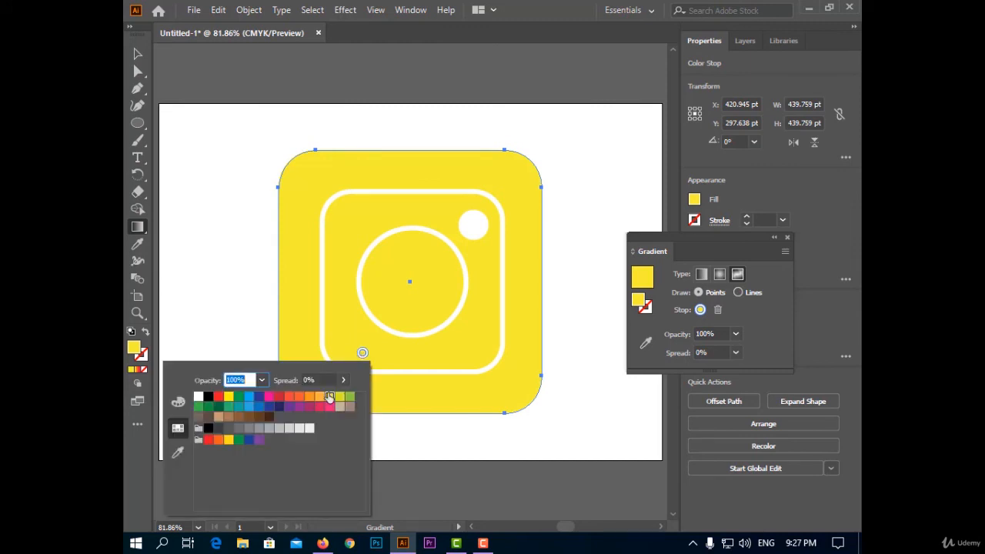
{"action": "left_click", "coordinate": [300, 396]}
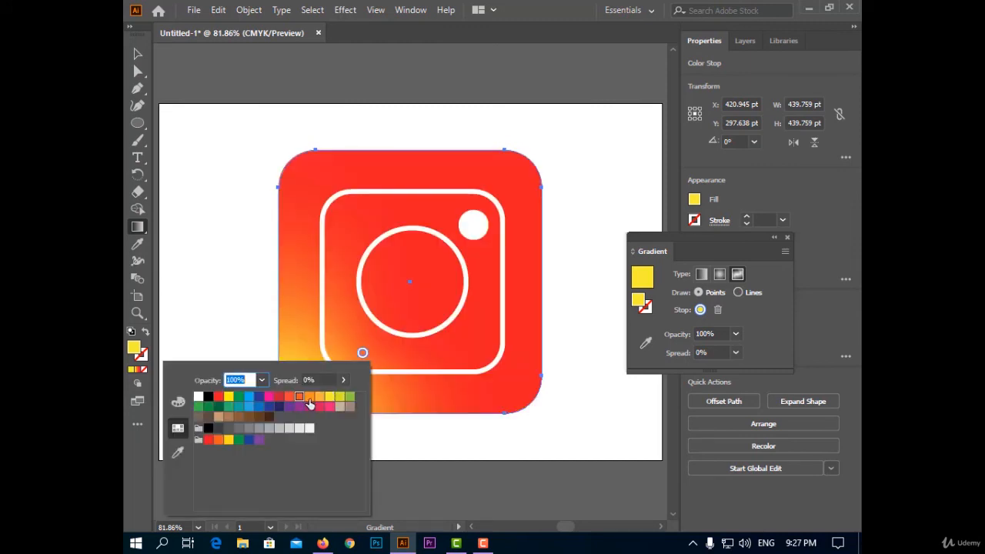
{"action": "key", "text": "Escape"}
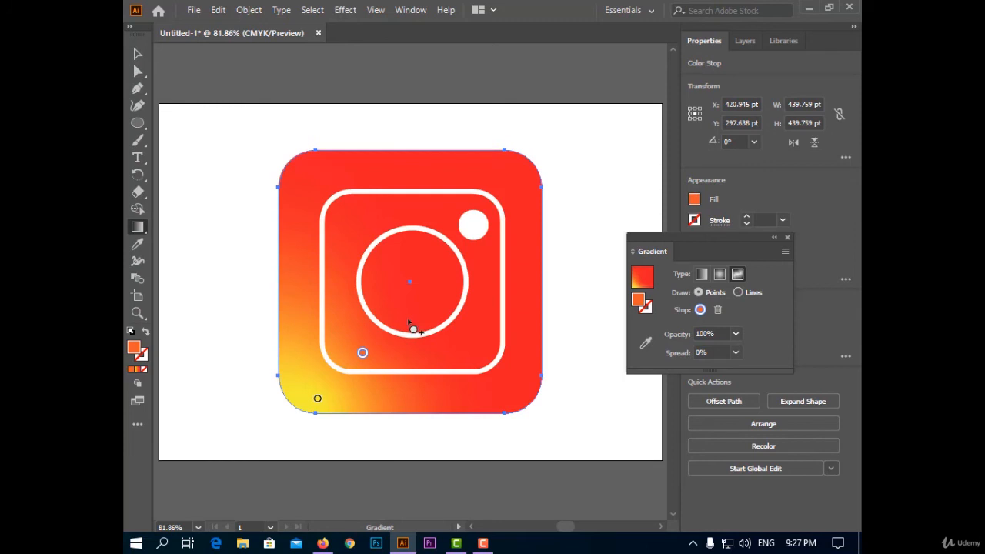
- Add a red gradient point in the lower part of the central circle
{"action": "left_click", "coordinate": [408, 309]}
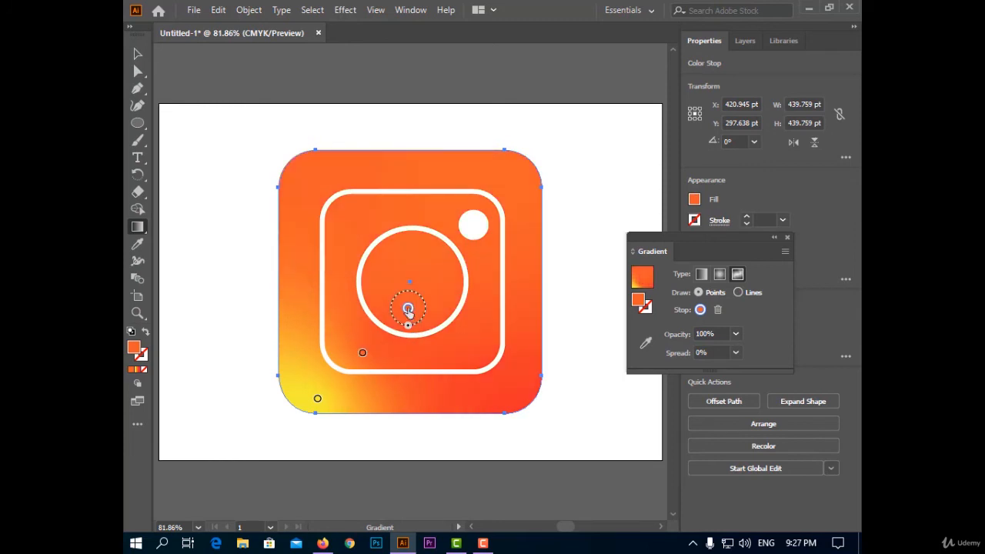
{"action": "double_click", "coordinate": [408, 308]}
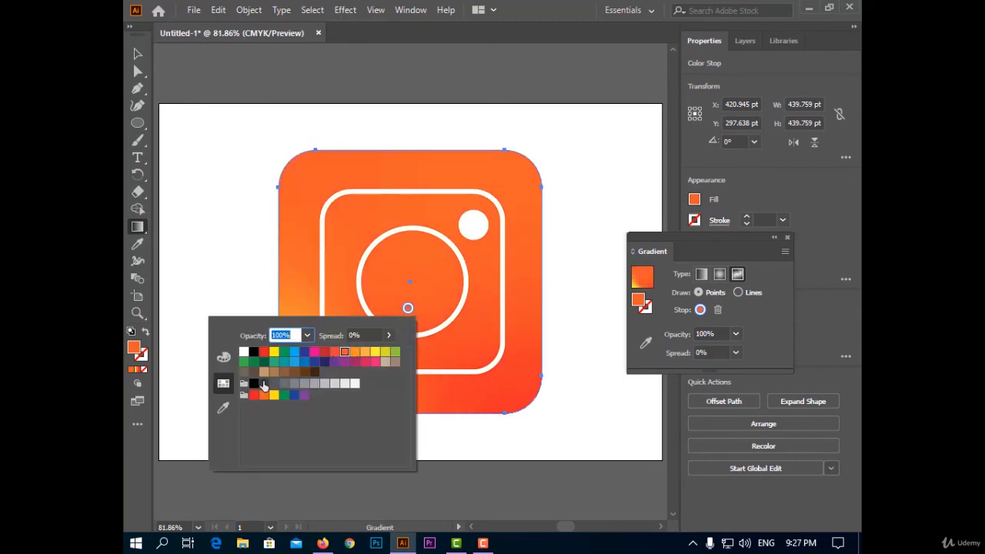
{"action": "left_click", "coordinate": [251, 396]}
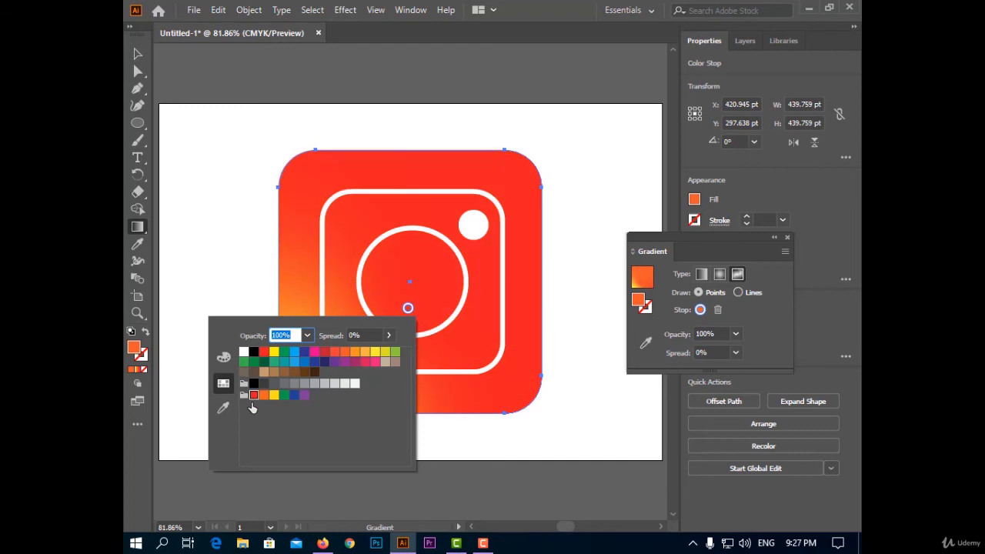
- Add a pinkish-red gradient point in the upper-right part of the central circle
{"action": "left_click", "coordinate": [444, 266]}
{"action": "double_click", "coordinate": [444, 263]}
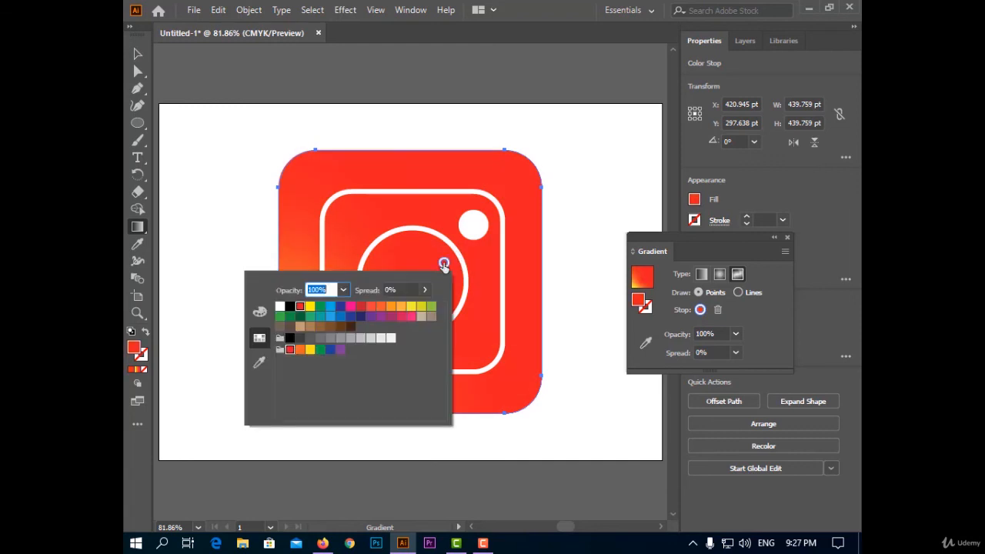
{"action": "left_click", "coordinate": [400, 317]}
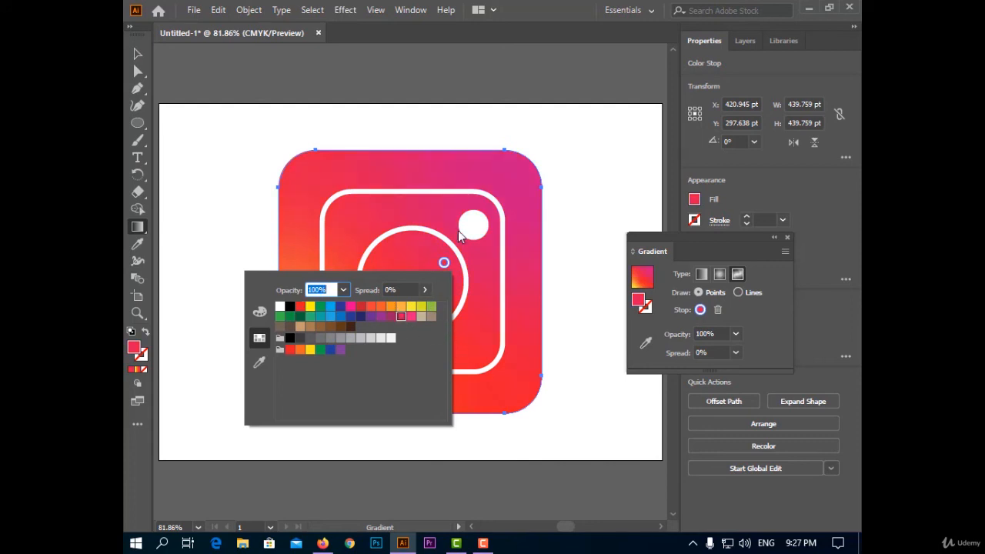
{"action": "left_click", "coordinate": [379, 165]}
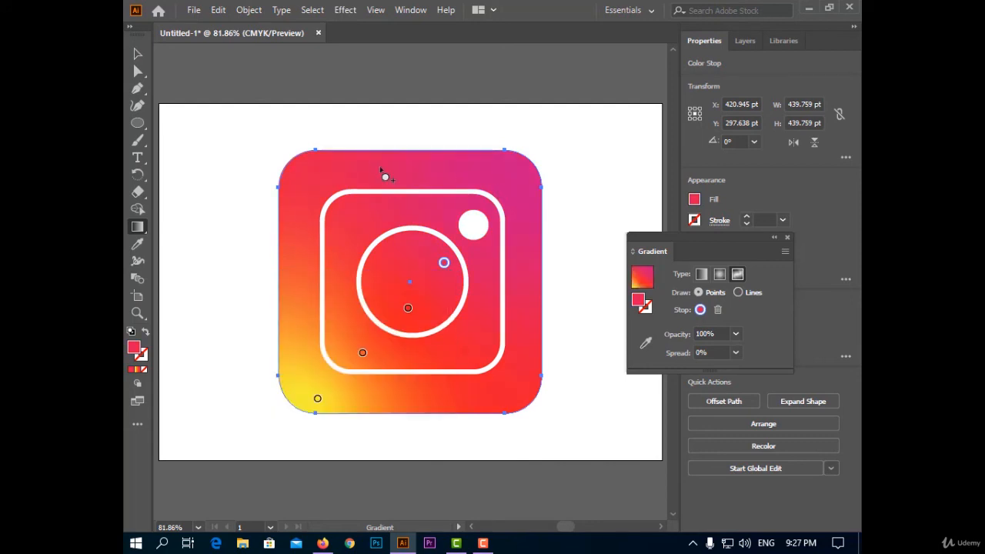
- Add a dark blue gradient point near the large square's top edge, above the inner square
{"action": "left_click", "coordinate": [371, 166]}
{"action": "double_click", "coordinate": [371, 166]}
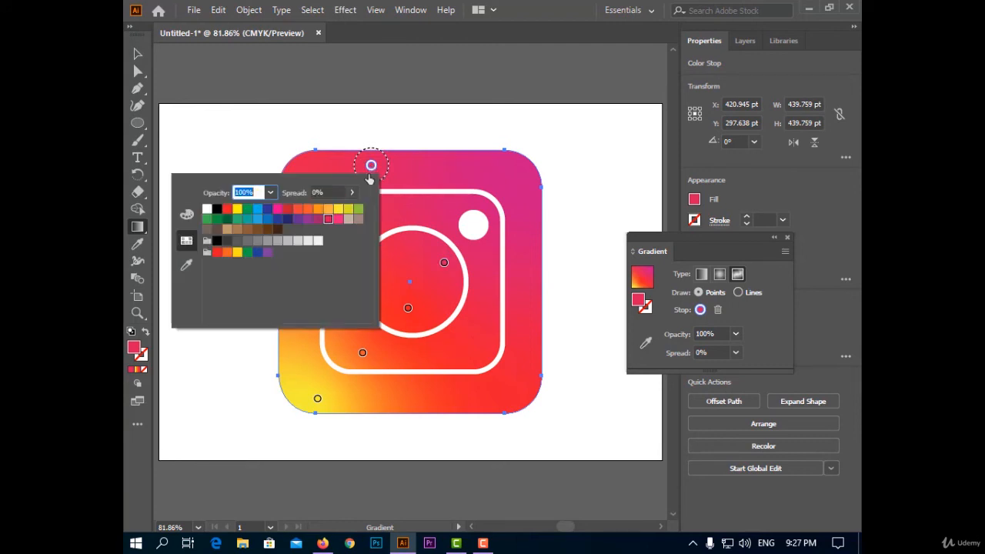
{"action": "left_click", "coordinate": [278, 220]}
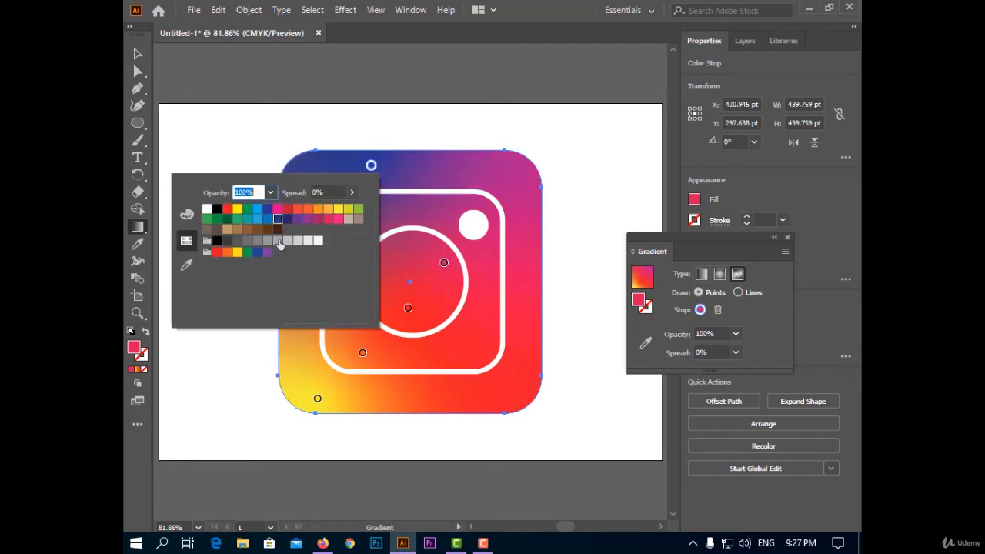
{"action": "left_click", "coordinate": [443, 264]}
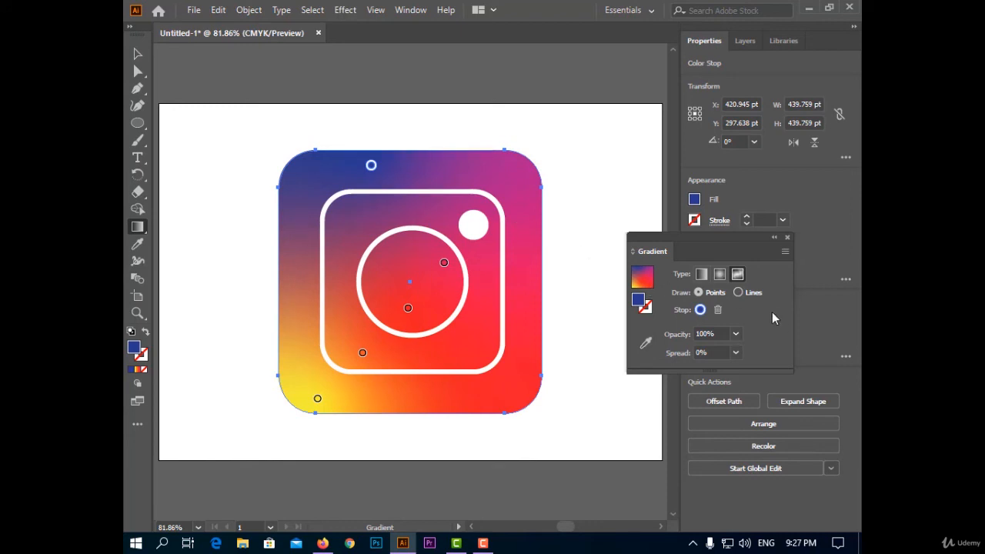
- Move the blue gradient point just above the inner square's top edge and the pinkish-red point to the central circle's upper middle
{"action": "mouse_move", "coordinate": [376, 165]}
{"action": "left_click_drag", "start_coordinate": [372, 165], "coordinate": [397, 169]}
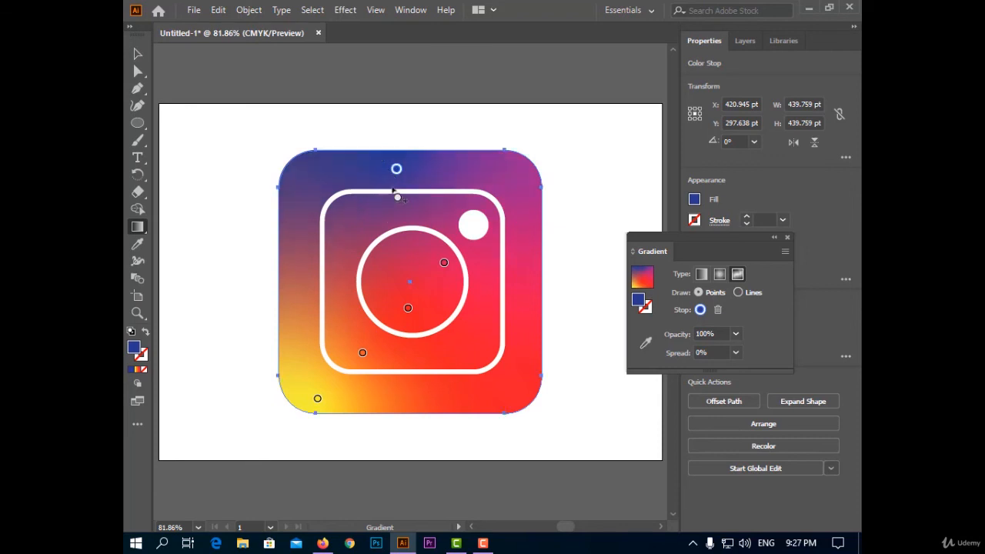
{"action": "mouse_move", "coordinate": [446, 264]}
{"action": "left_click_drag", "start_coordinate": [444, 263], "coordinate": [407, 254]}
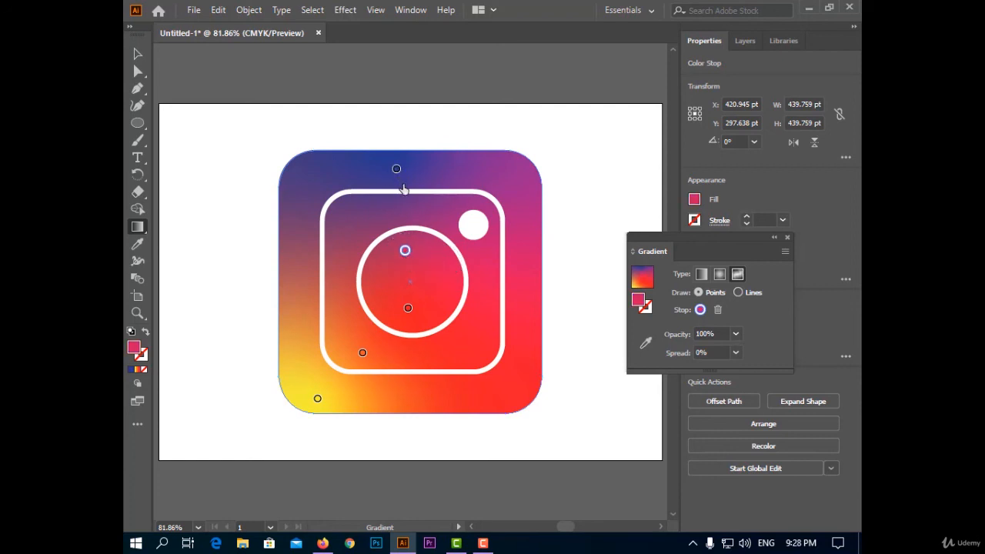
{"action": "left_click_drag", "start_coordinate": [396, 168], "coordinate": [404, 185]}
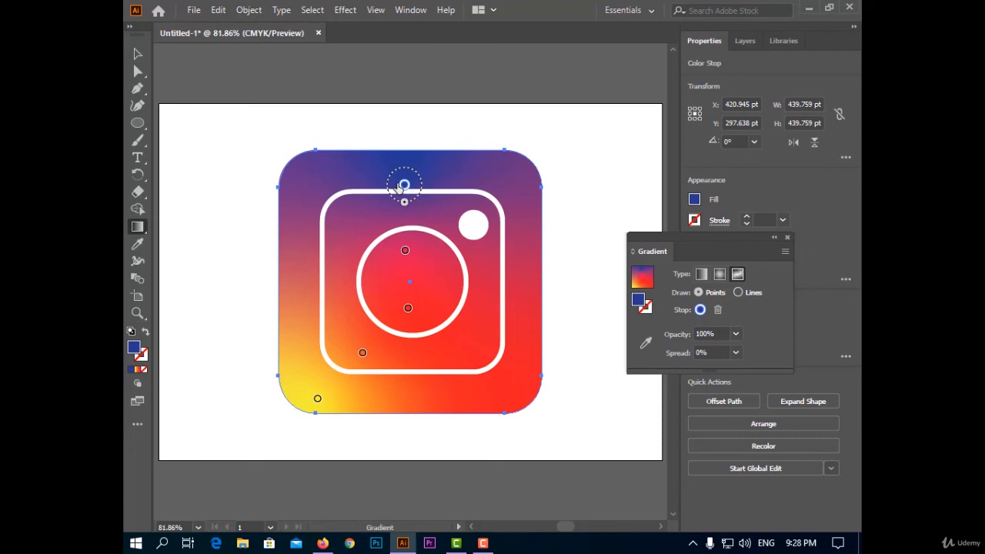
{"action": "left_click_drag", "start_coordinate": [392, 188], "coordinate": [394, 196]}
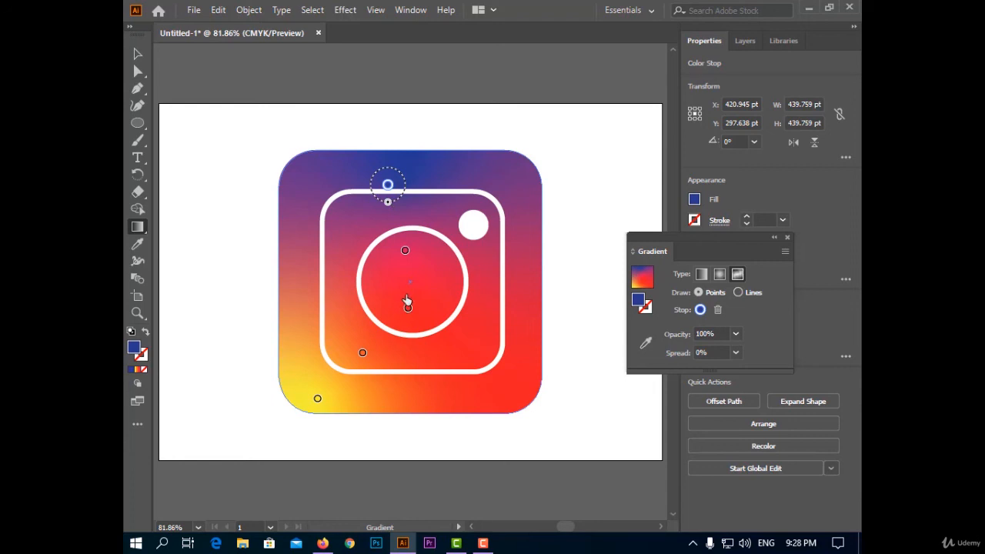
- Move the red gradient point near the icon's center and the orange point to the lower middle of the central circle
{"action": "left_click_drag", "start_coordinate": [404, 297], "coordinate": [404, 293]}
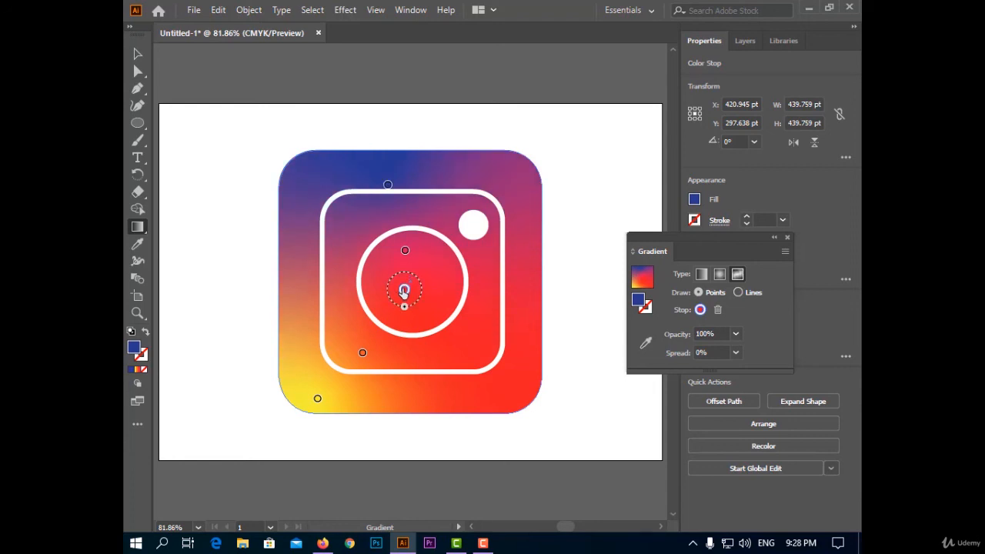
{"action": "left_click", "coordinate": [421, 324]}
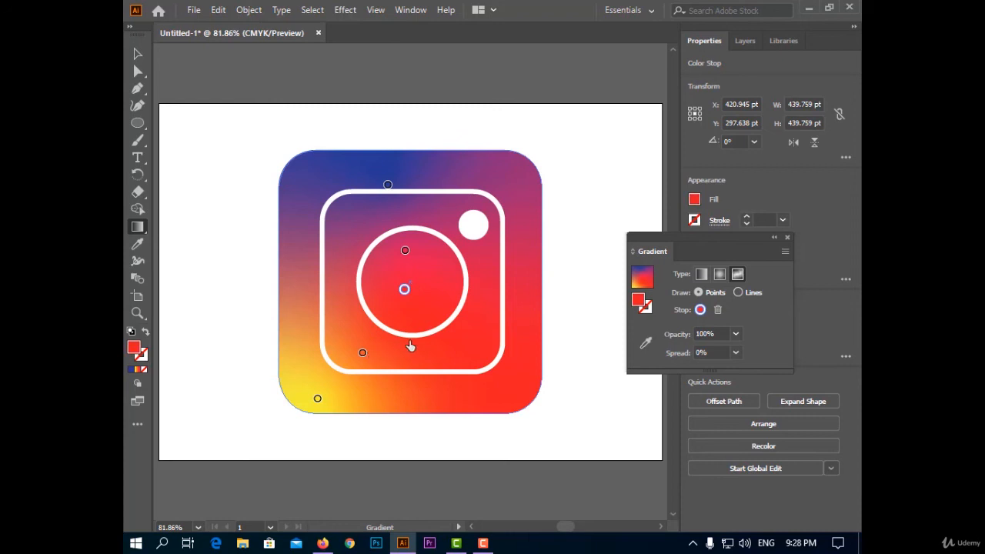
{"action": "left_click", "coordinate": [408, 343]}
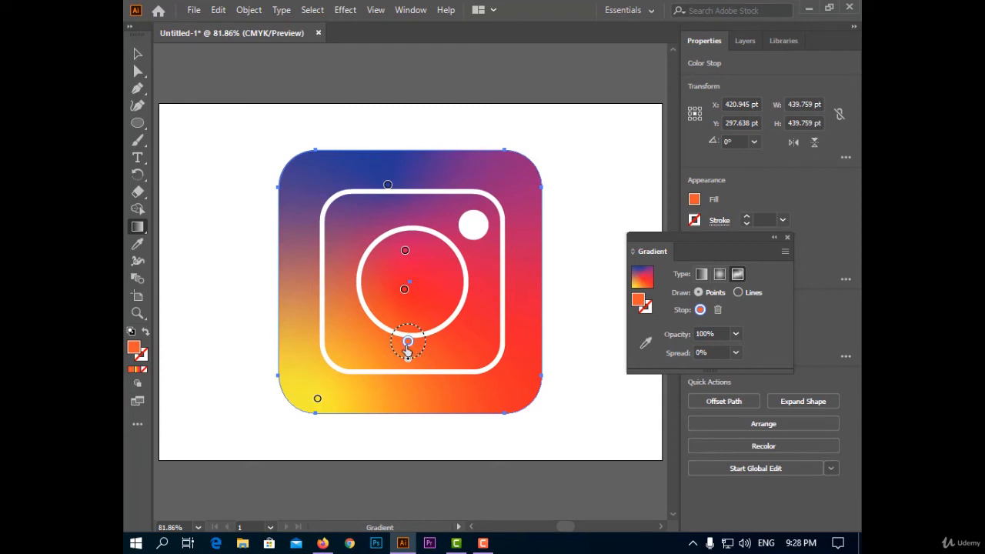
{"action": "left_click_drag", "start_coordinate": [409, 332], "coordinate": [407, 316]}
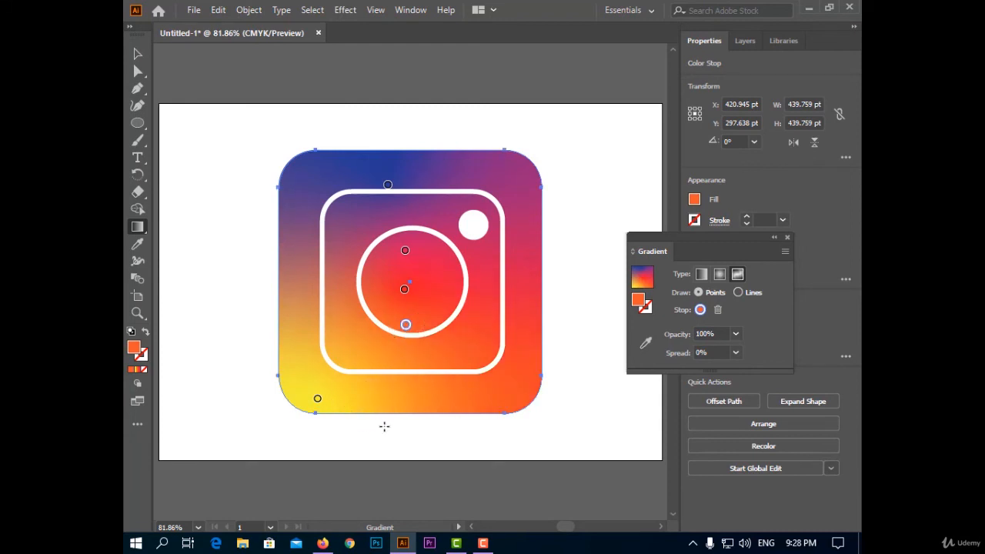
- Close the gradient settings, return to the Selection tool and deselect the icon
{"action": "left_click", "coordinate": [787, 238]}
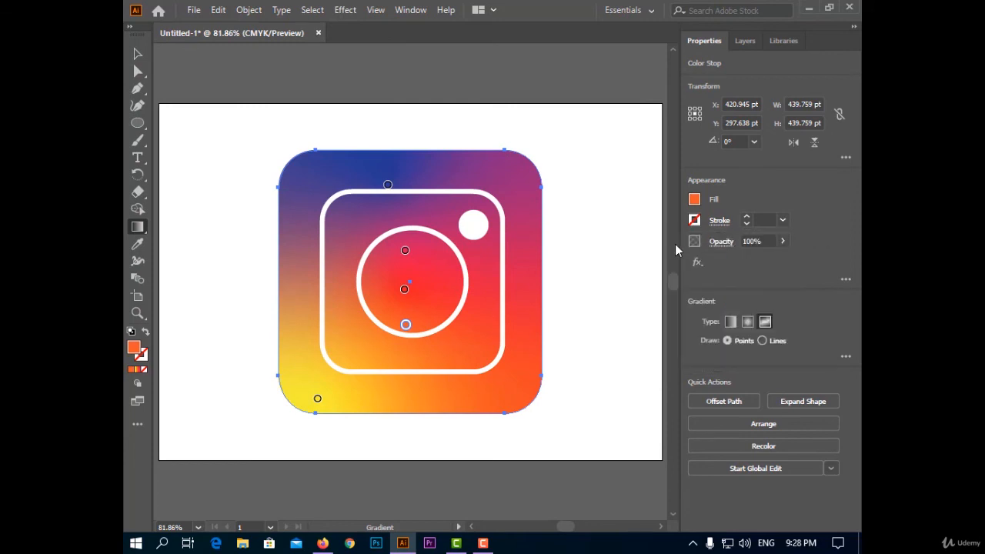
{"action": "scroll", "coordinate": [675, 249], "scroll_direction": "up", "scroll_amount": 5}
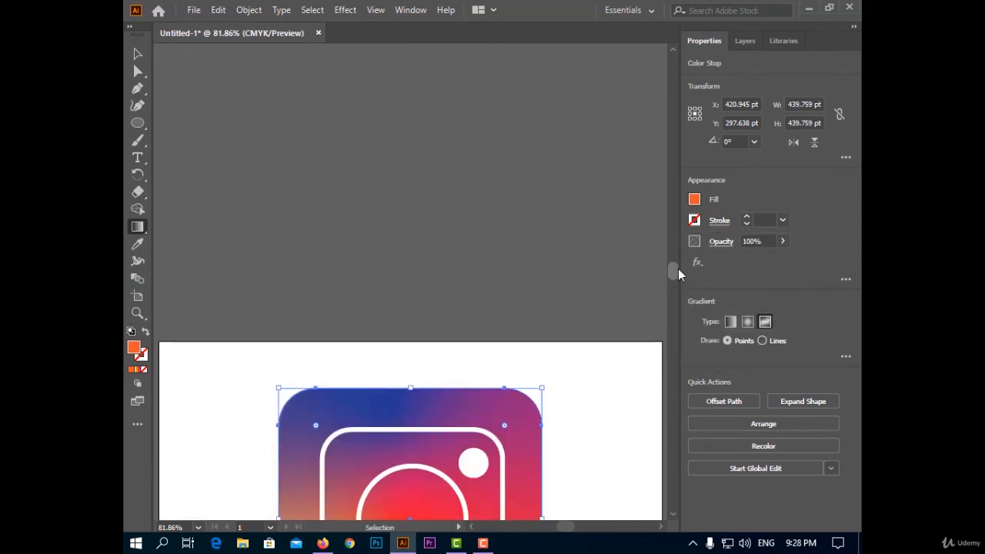
{"action": "scroll", "coordinate": [591, 300], "scroll_direction": "down", "scroll_amount": 5}
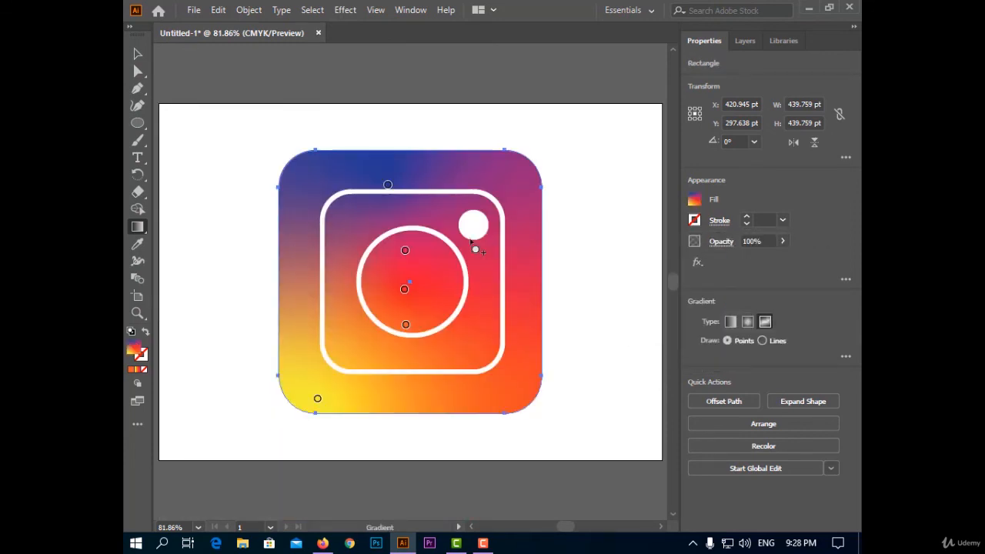
{"action": "key", "text": "v"}
{"action": "left_click", "coordinate": [169, 131]}
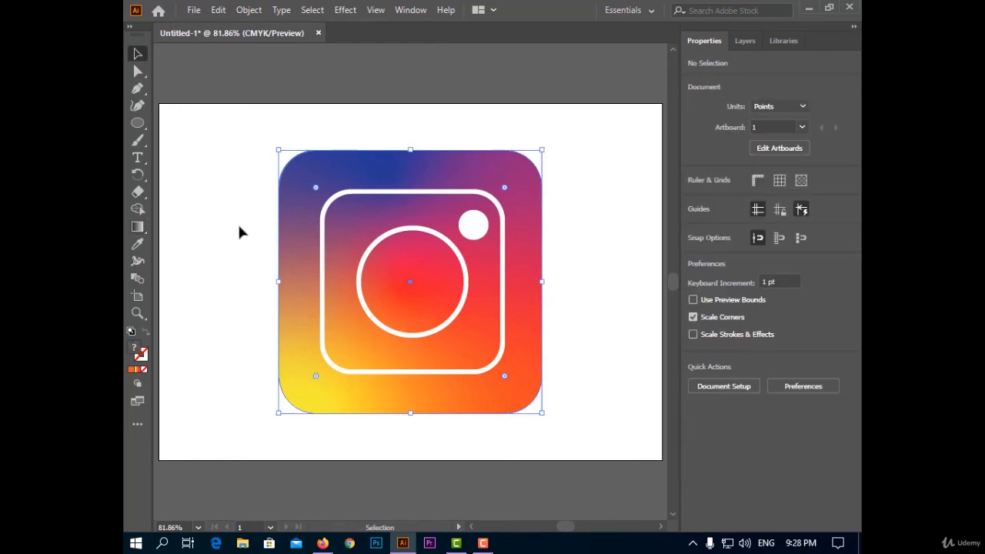